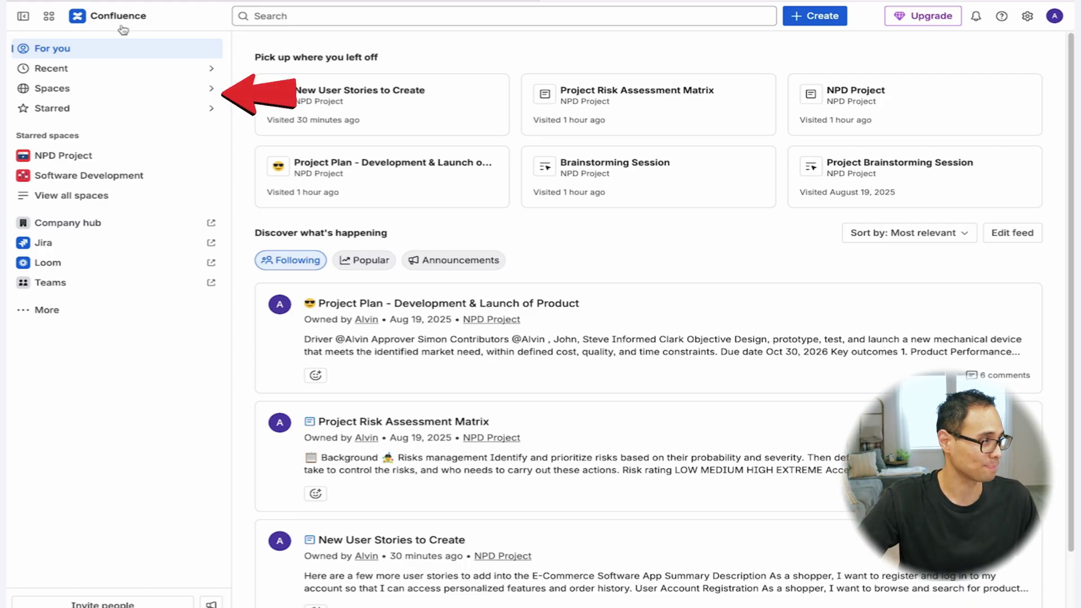
- Look through the Recent, Spaces and Starred lists and the additional navigation entries on the home page
left_click(57, 69)
left_click(56, 89)
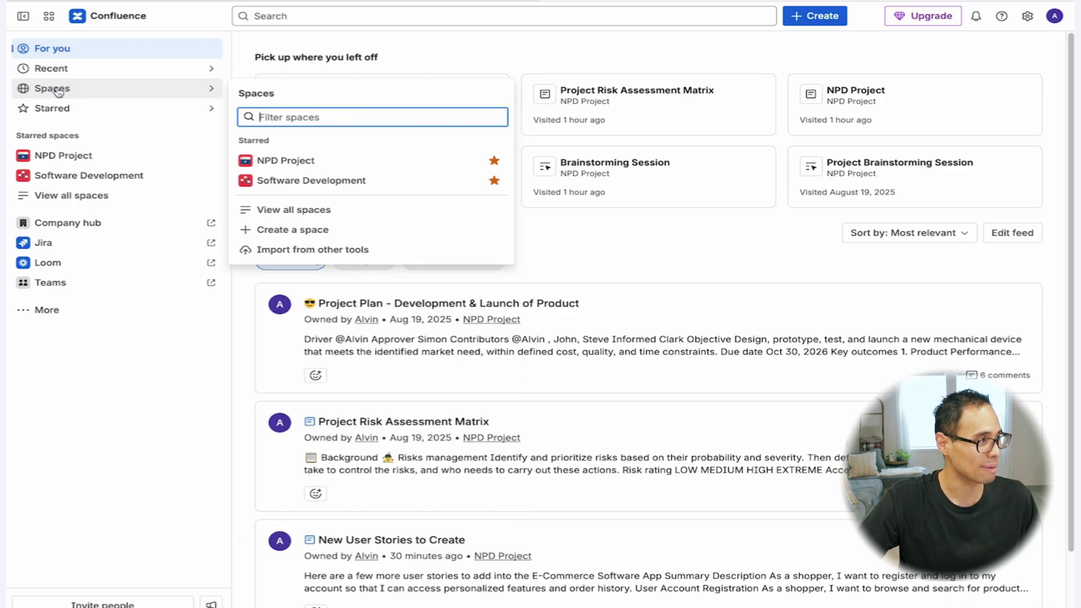
left_click(62, 113)
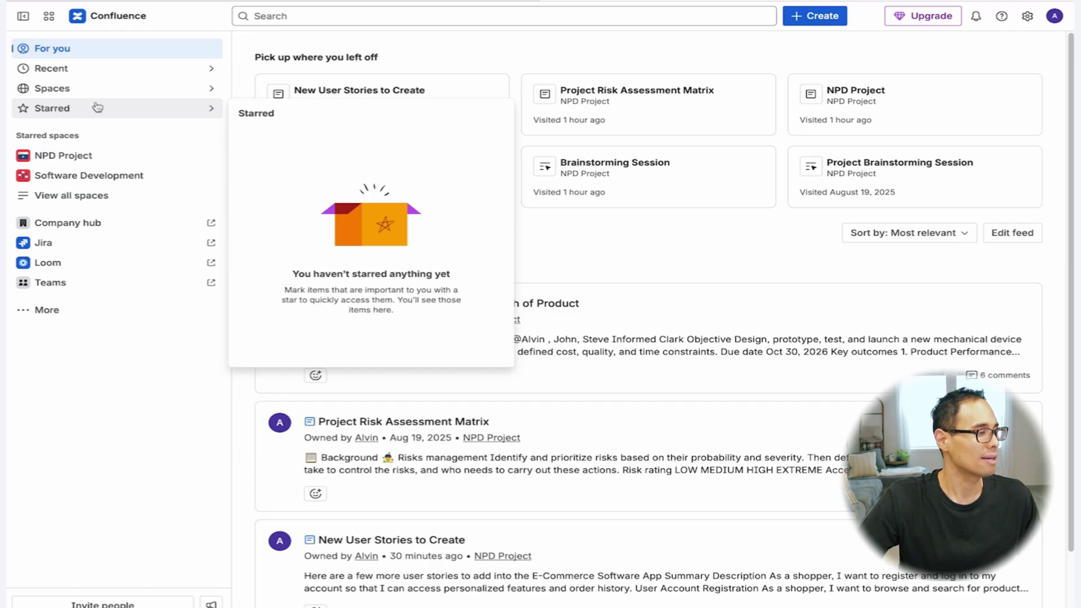
left_click(566, 47)
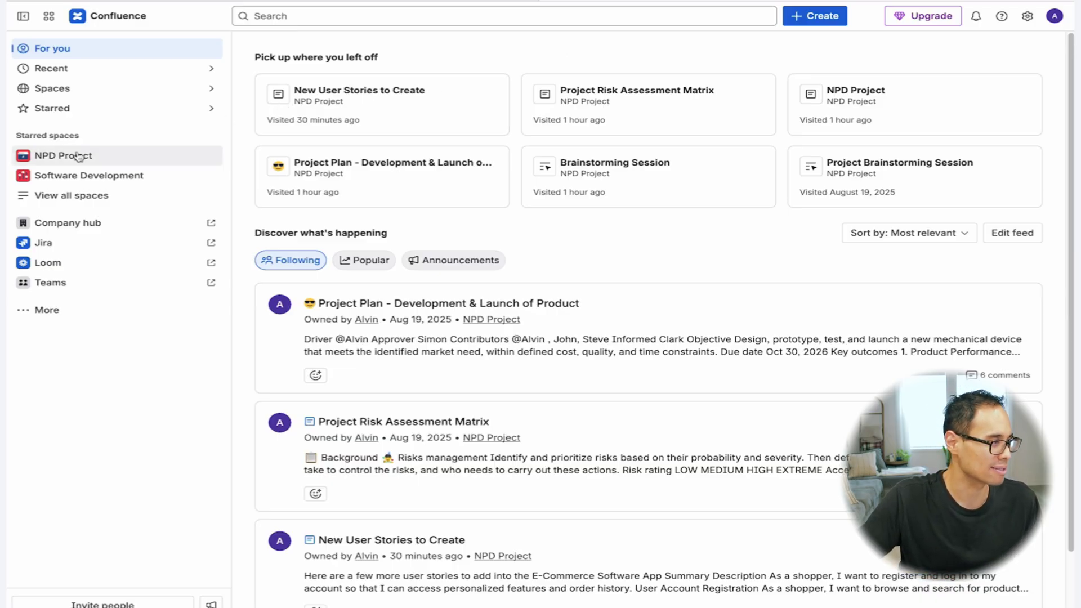
left_click(75, 310)
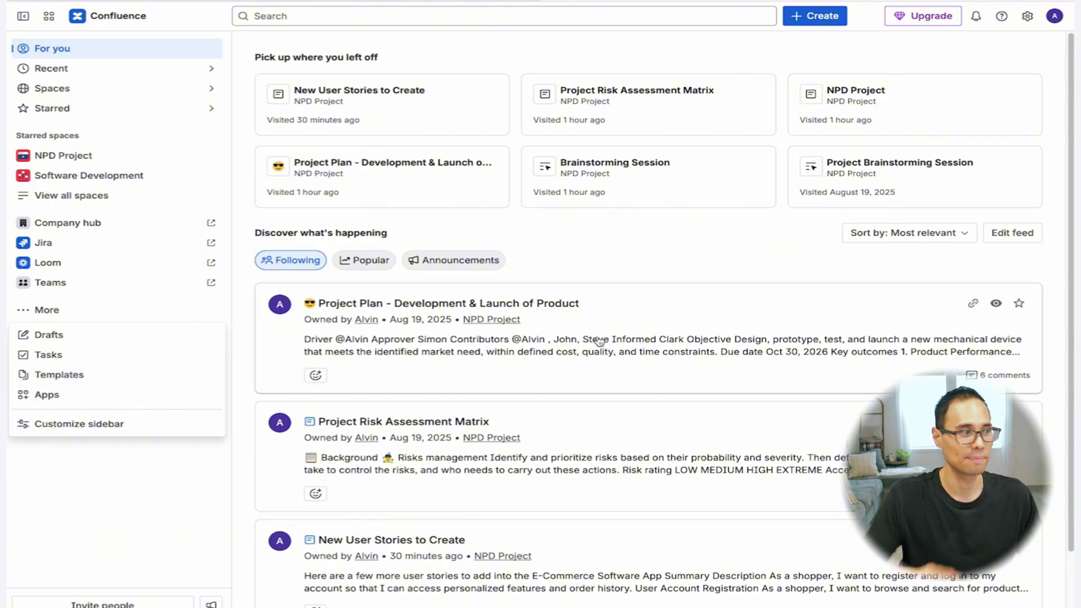
left_click(663, 258)
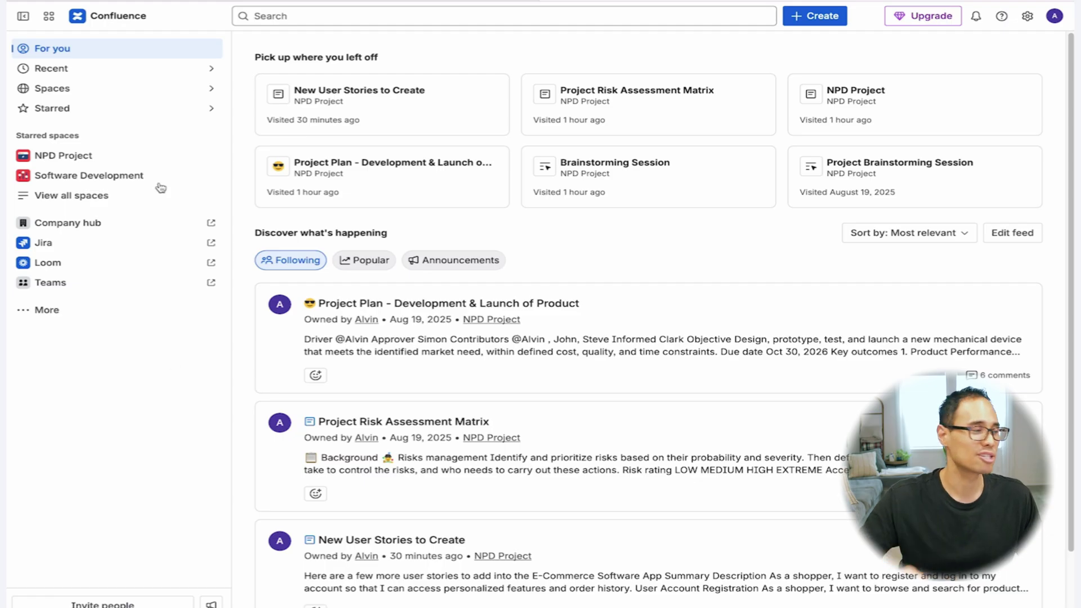
- Open the NPD Project space and show the contents of its Project Overview folder
left_click(84, 159)
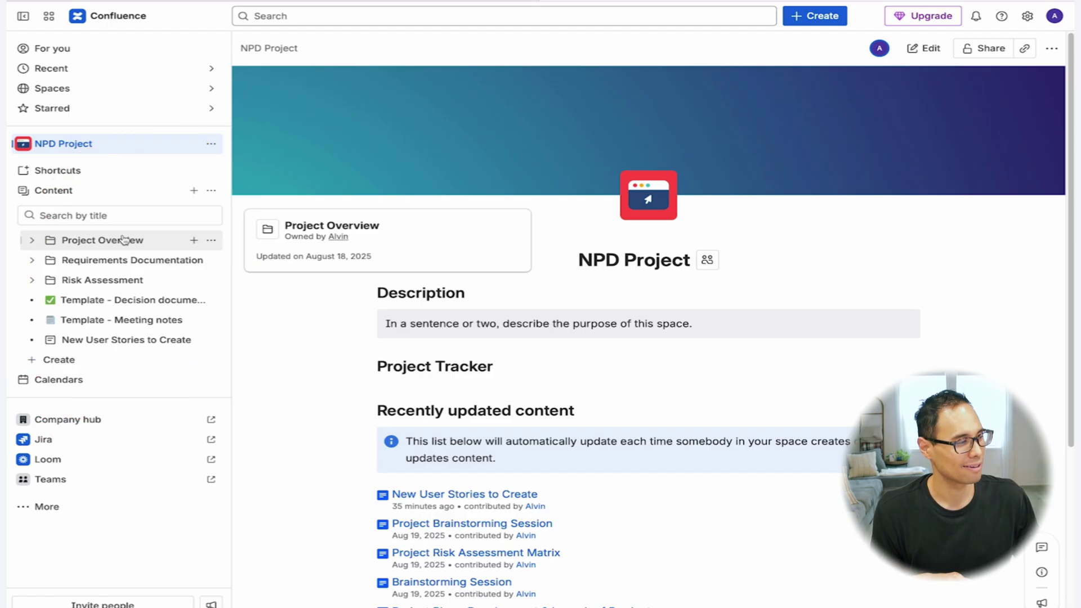
left_click(31, 242)
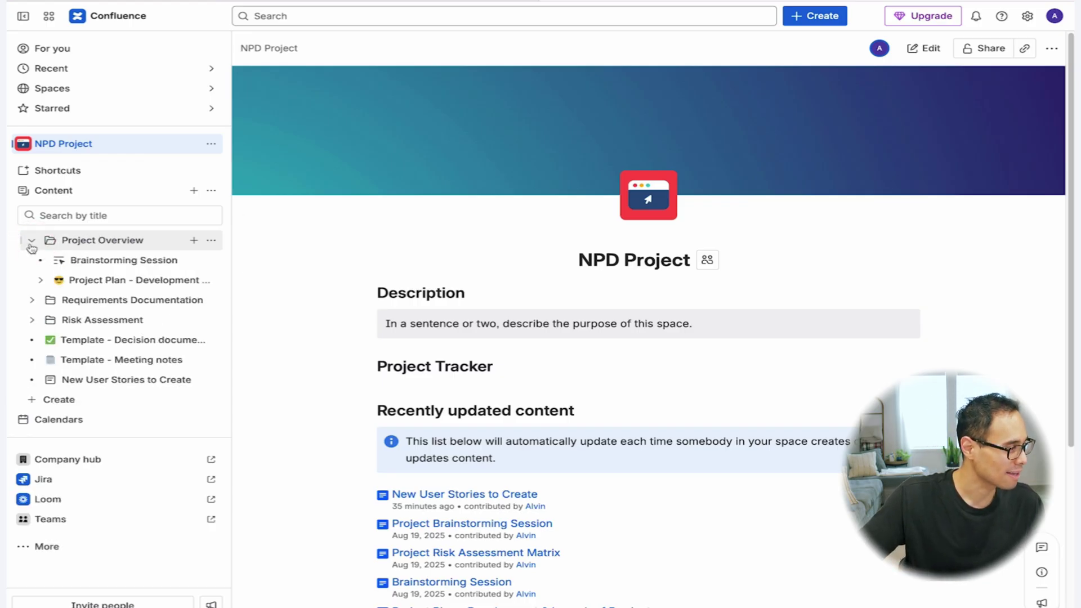
mouse_move(62, 246)
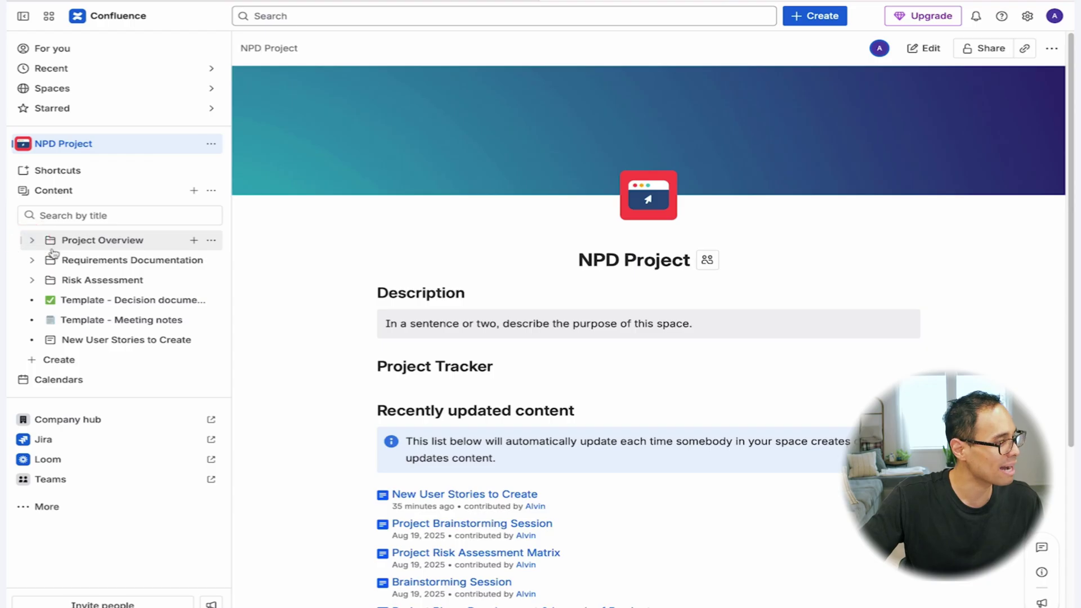
mouse_move(106, 247)
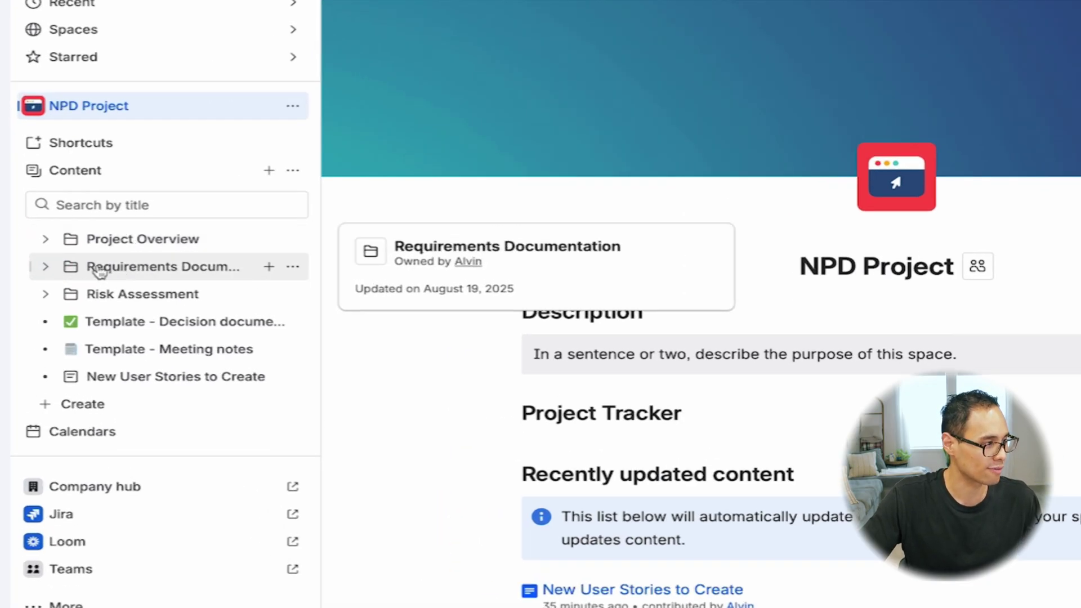
- Look inside the Requirements Documentation folder and its nested items, and collapse them again
left_click(46, 268)
left_click(46, 325)
left_click(46, 325)
left_click(46, 268)
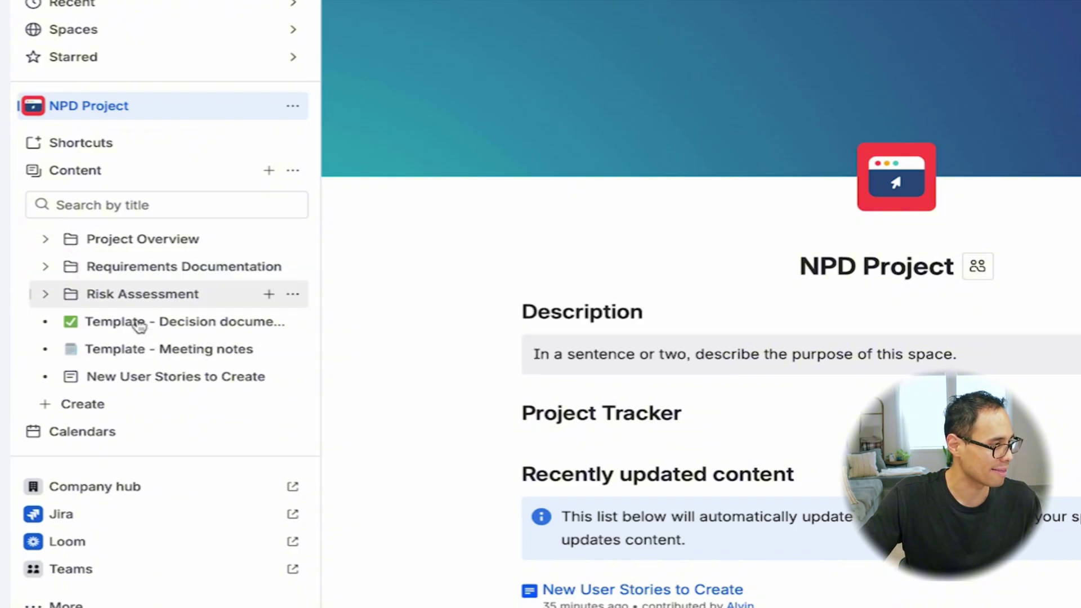
- Preview the decision documentation and meeting notes templates, and view the content types that can be created in the space
mouse_move(137, 324)
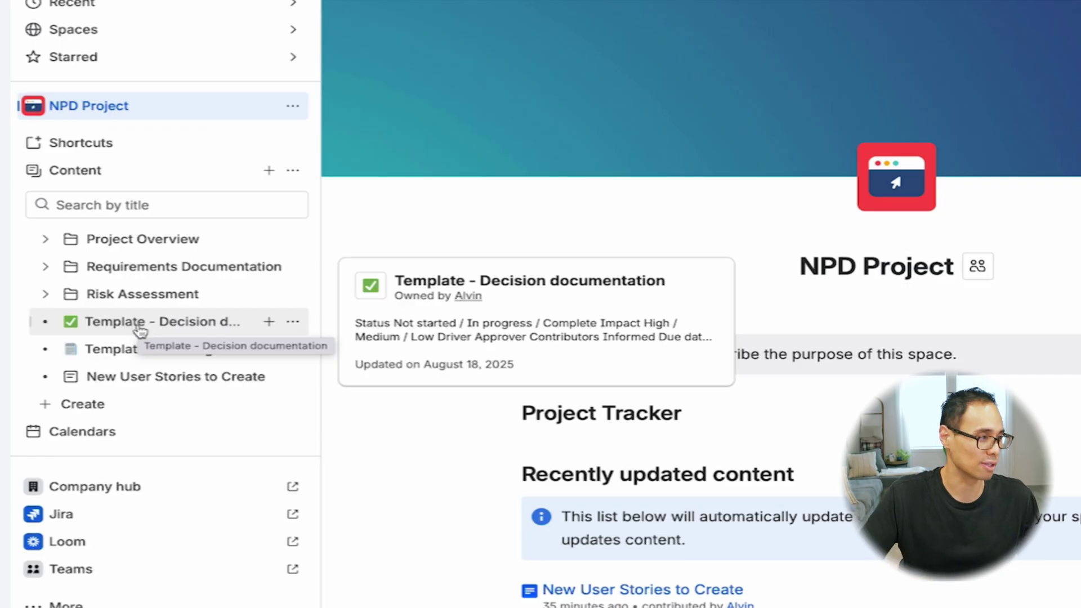
mouse_move(129, 361)
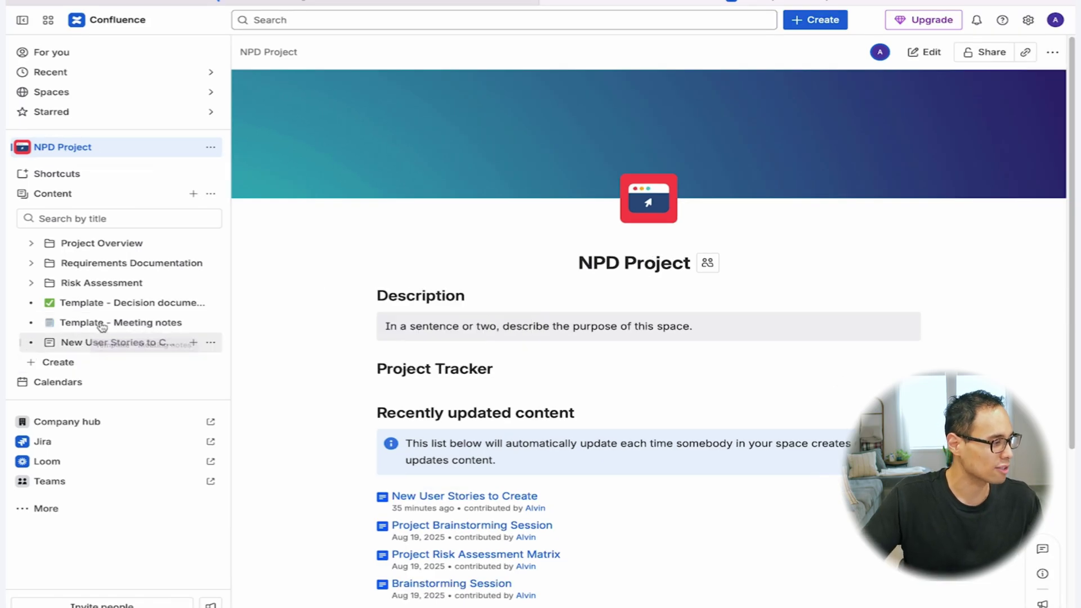
left_click(66, 363)
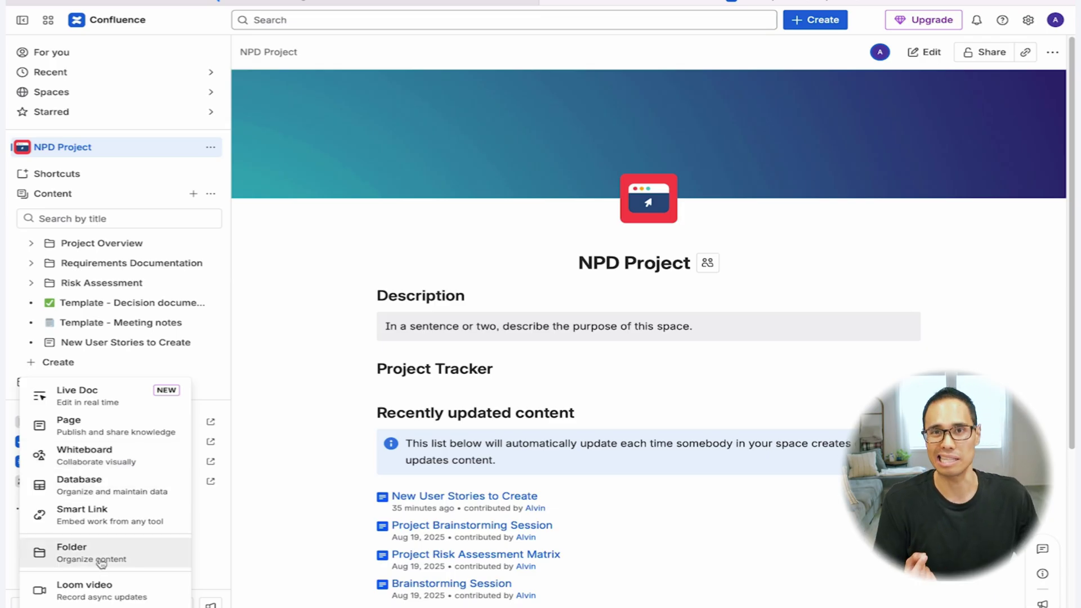
left_click(357, 236)
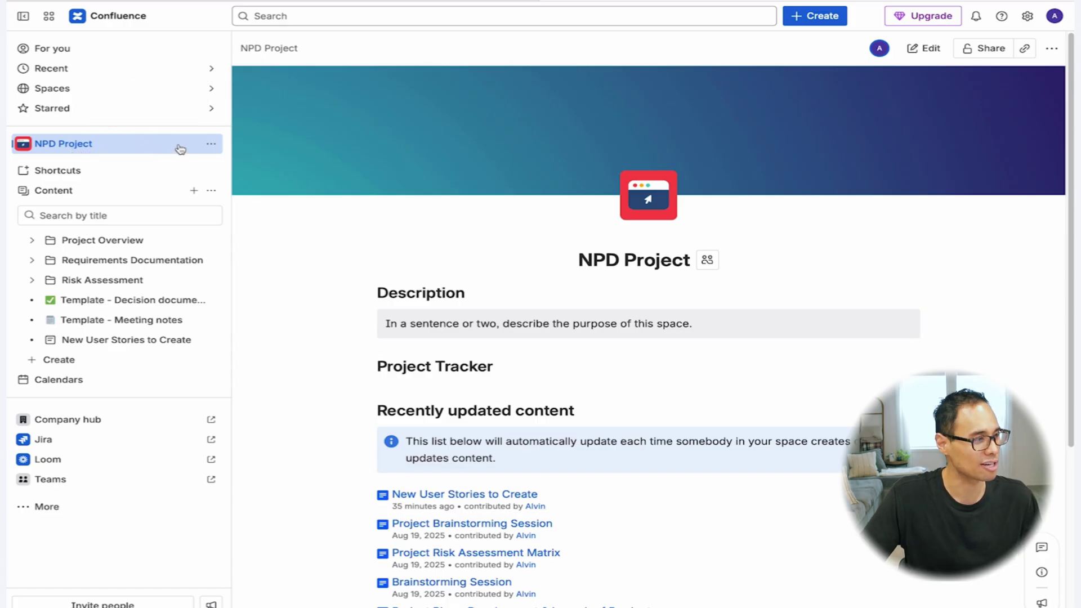
- Open the Features settings of the NPD Project space and turn Folders off and back on
left_click(212, 146)
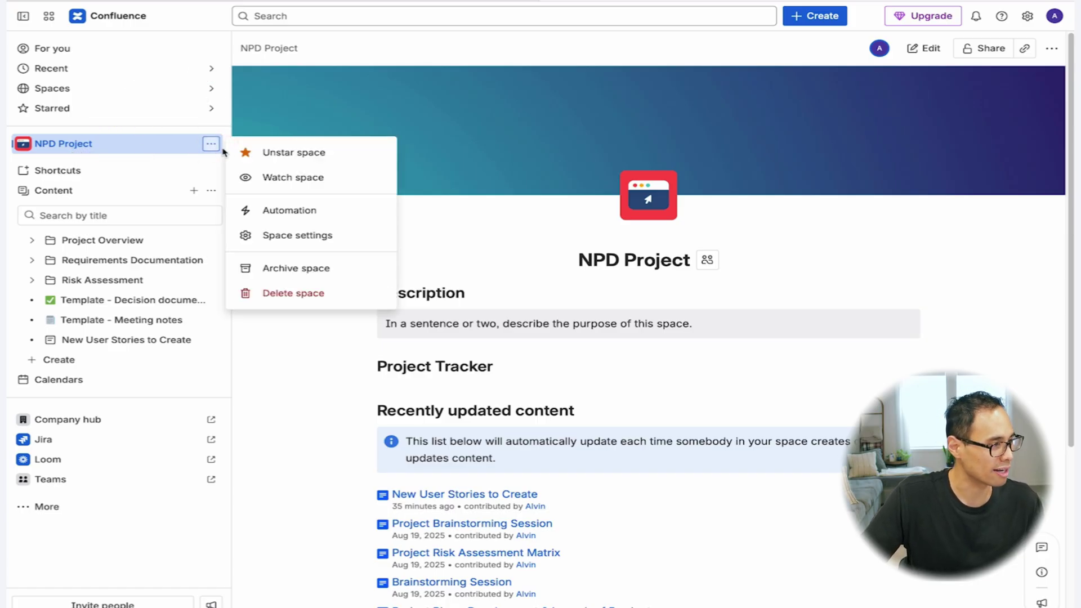
left_click(289, 236)
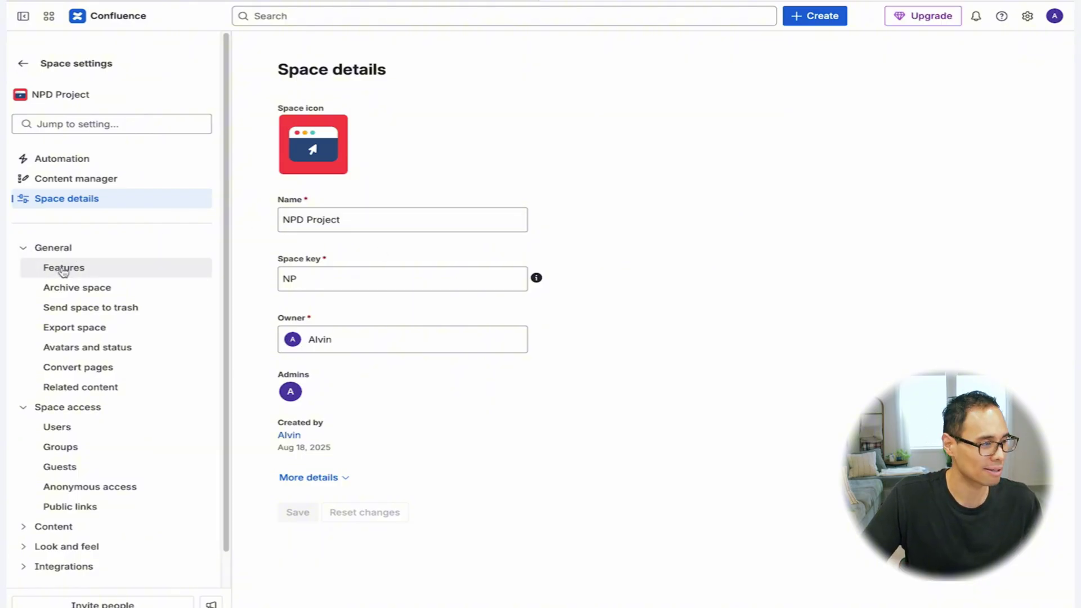
left_click(63, 270)
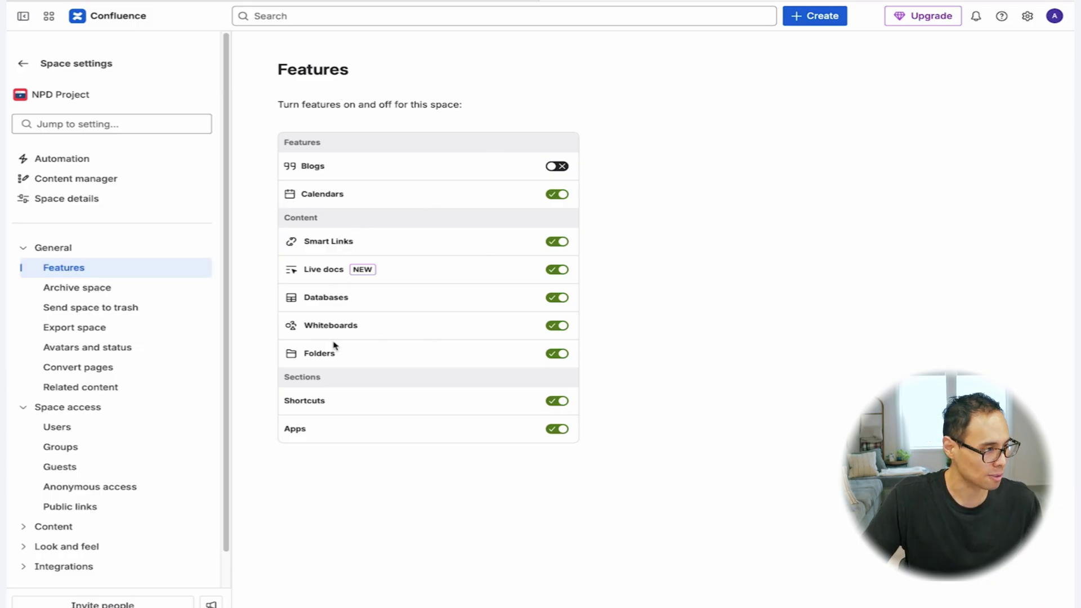
left_click(564, 358)
left_click(558, 356)
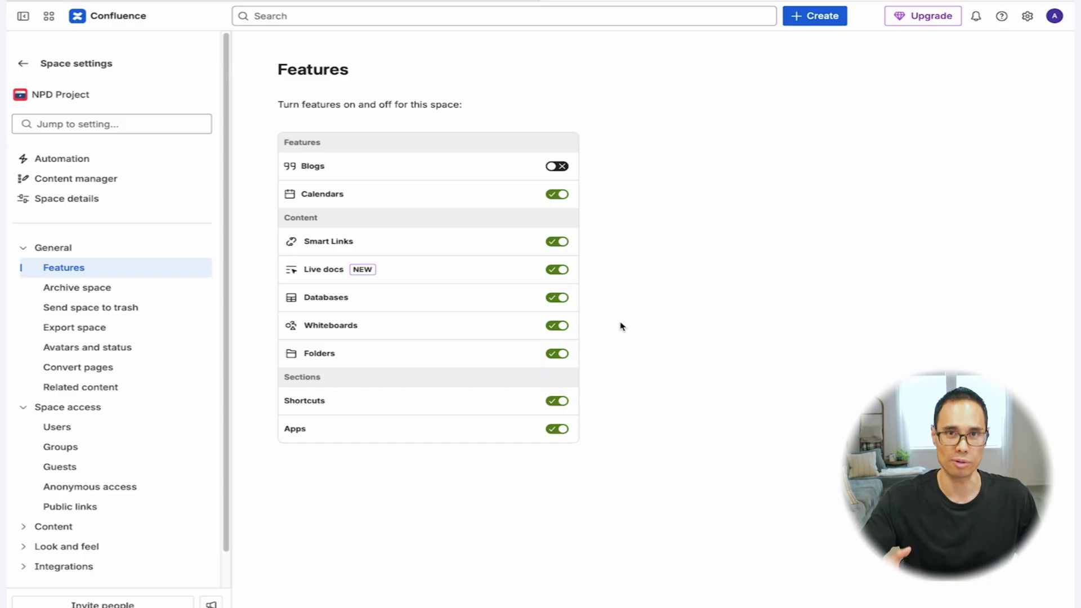
- Return from the space settings to NPD Project and expand the Project Overview folder in the content tree
left_click(25, 65)
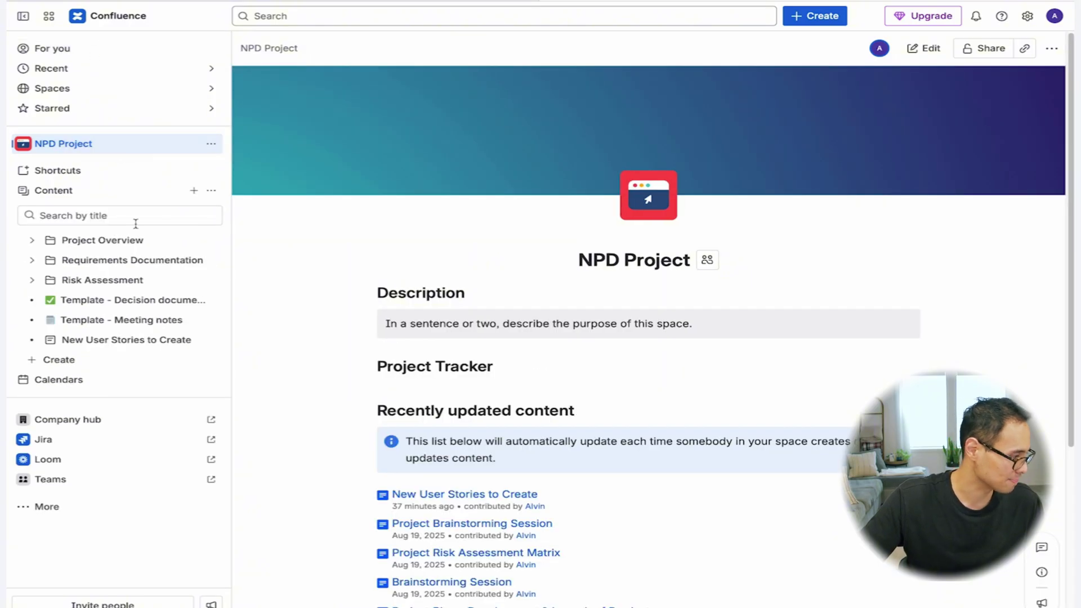
left_click(32, 241)
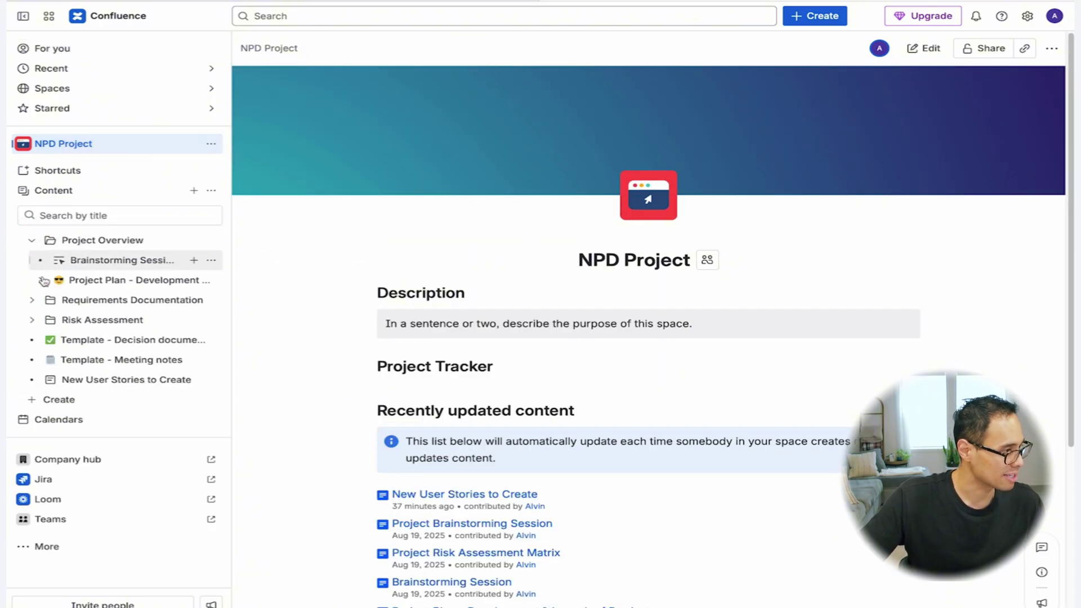
mouse_move(41, 291)
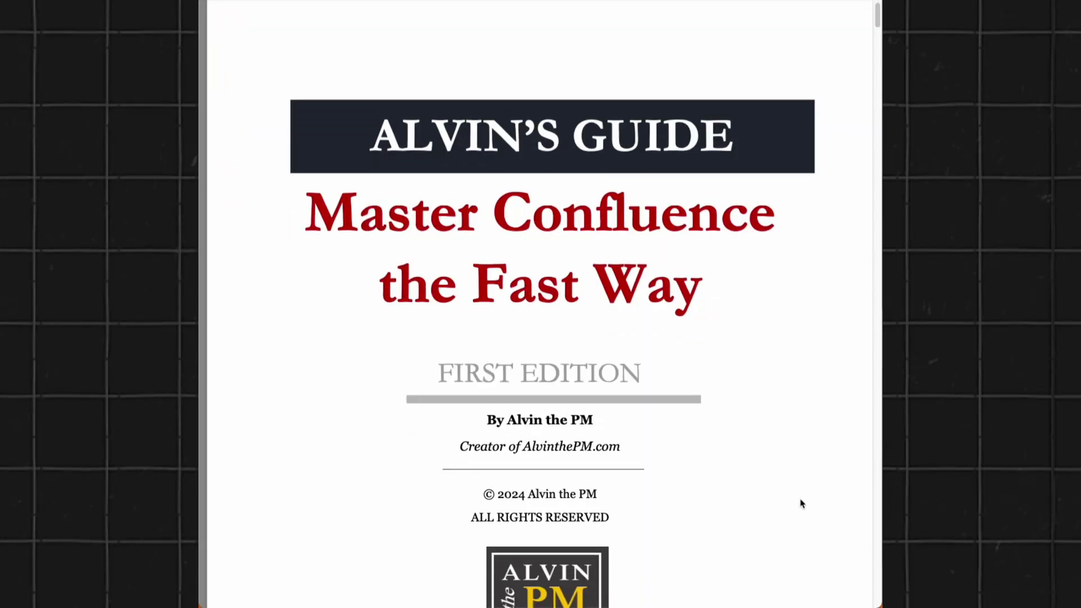
- Read through the guide "Master Confluence the Fast Way" past the example of 1on1 notes with a manager
scroll(802, 503, "down", 3)
scroll(802, 503, "down", 20)
scroll(802, 503, "down", 18)
scroll(802, 502, "down", 18)
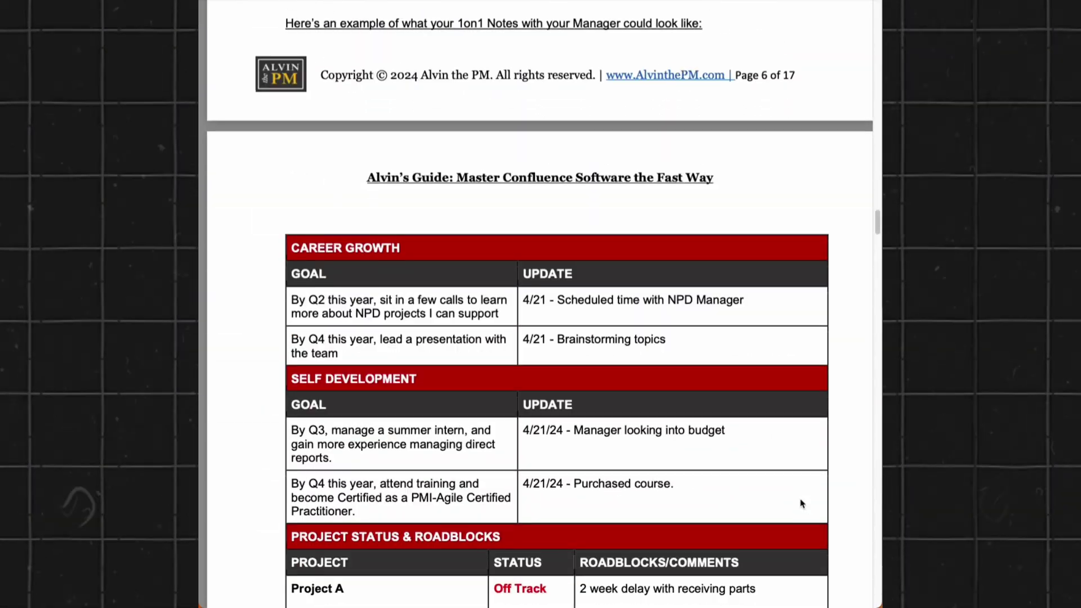
scroll(802, 503, "down", 18)
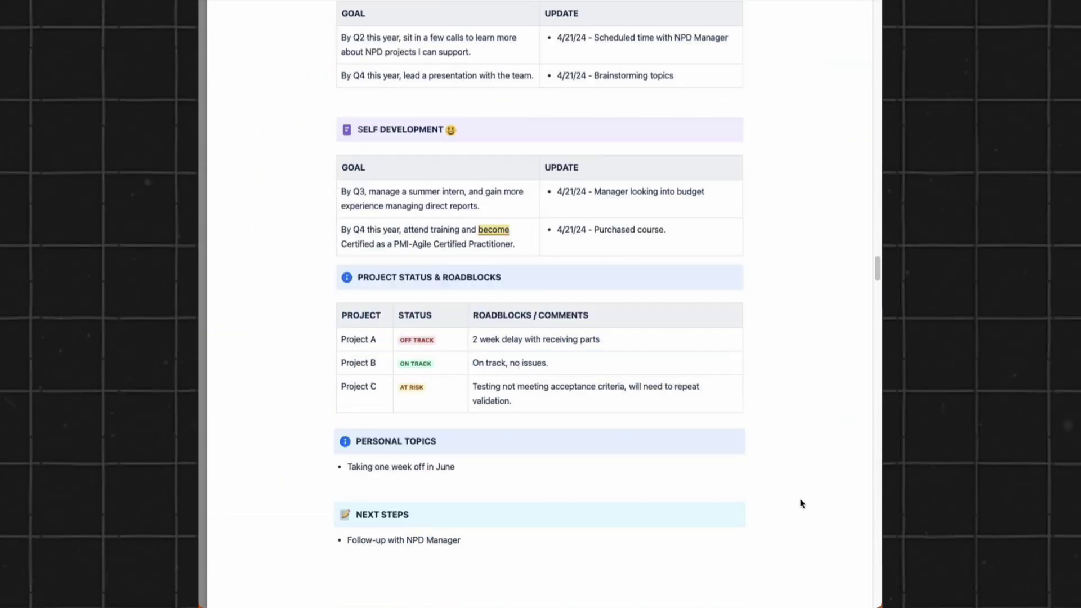
scroll(803, 502, "down", 10)
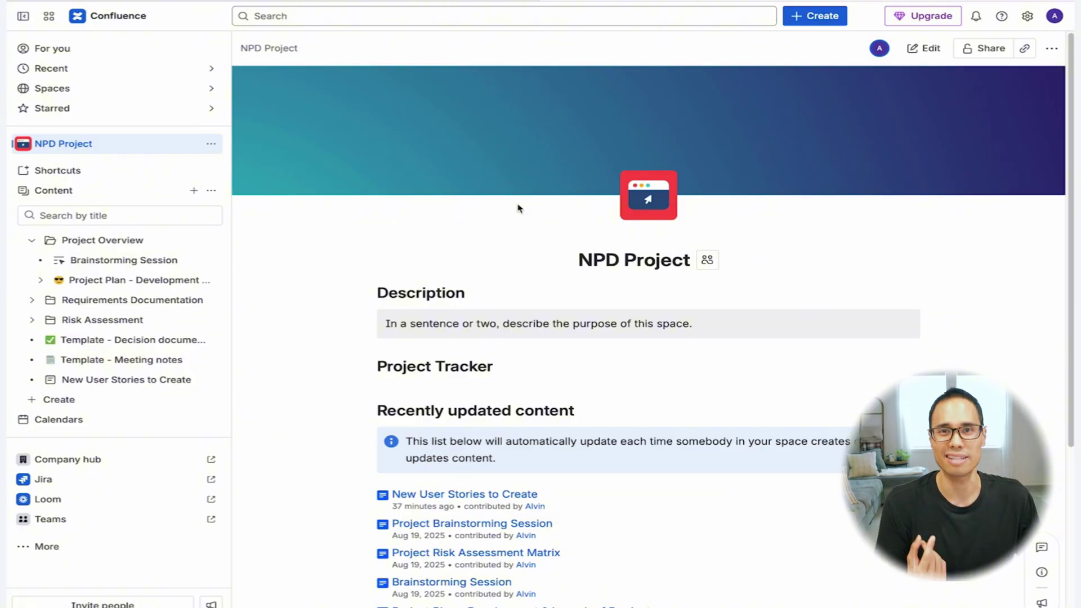
- View the Project Plan live doc, and open the Project Risk Assessment Matrix page from the Risk Assessment folder for editing
left_click(93, 282)
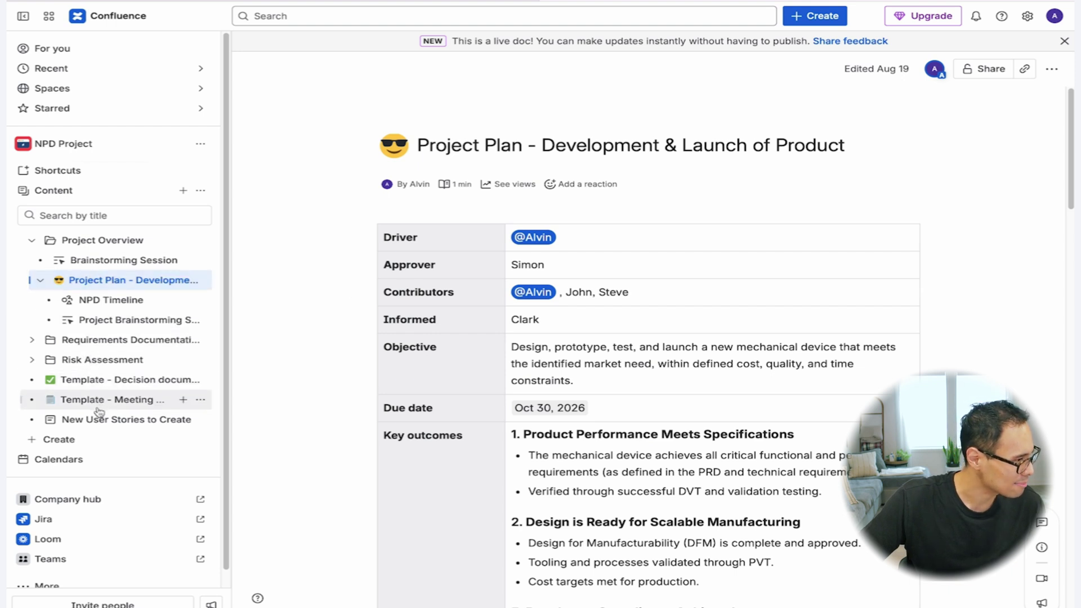
left_click(34, 360)
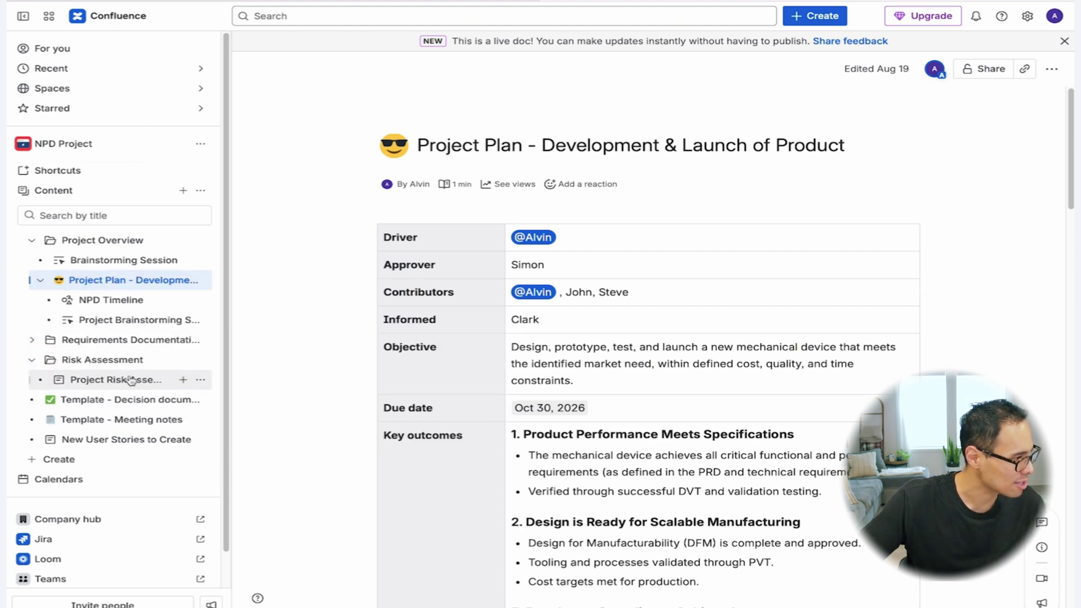
left_click(130, 380)
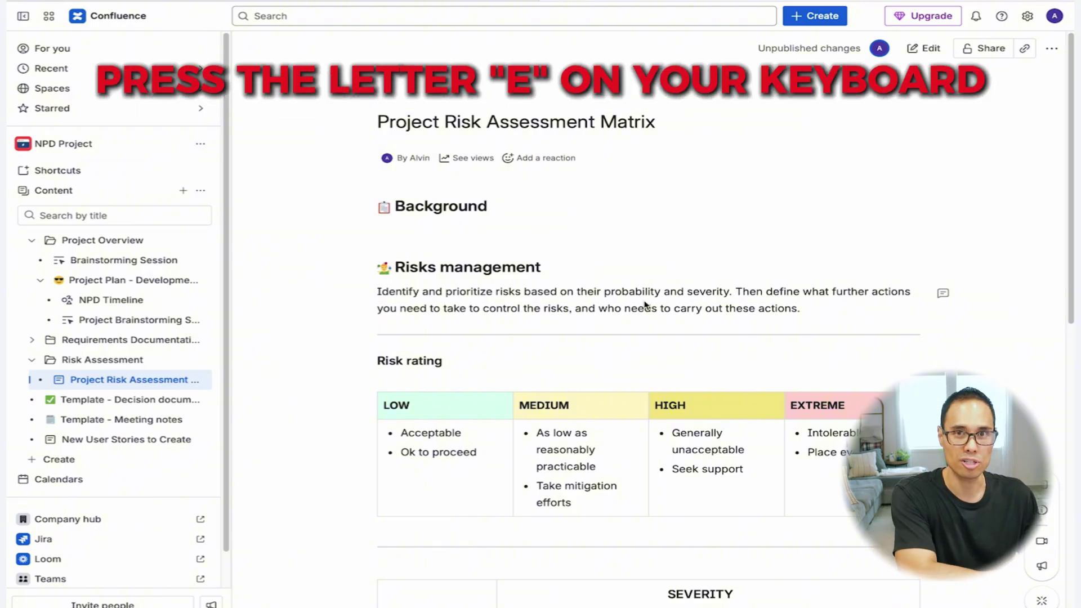
key("e")
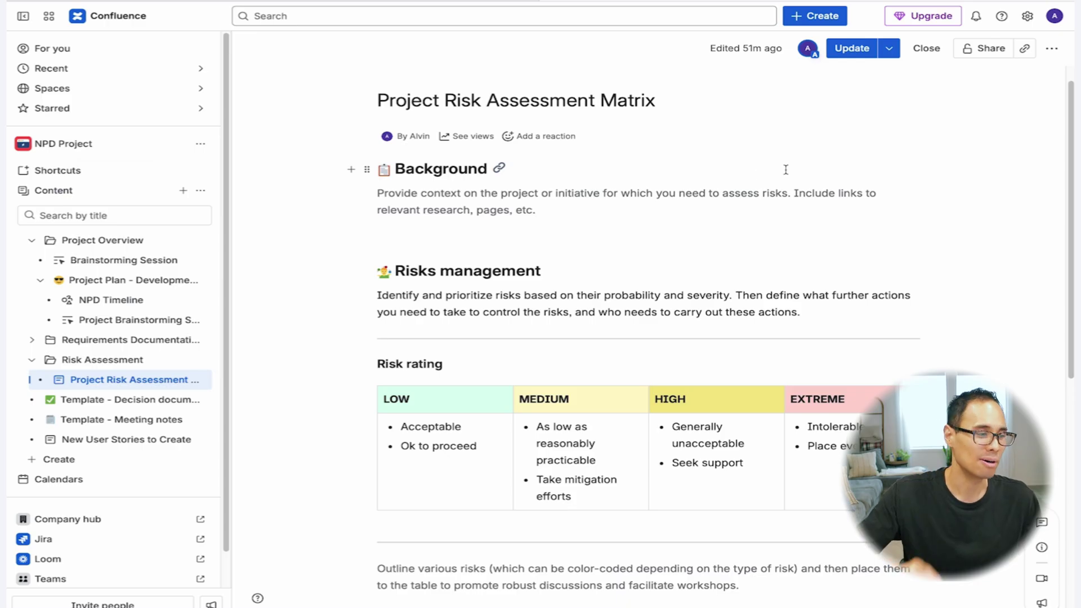
- Select single words in the Risks management section to view the floating formatting toolbar
double_click(402, 295)
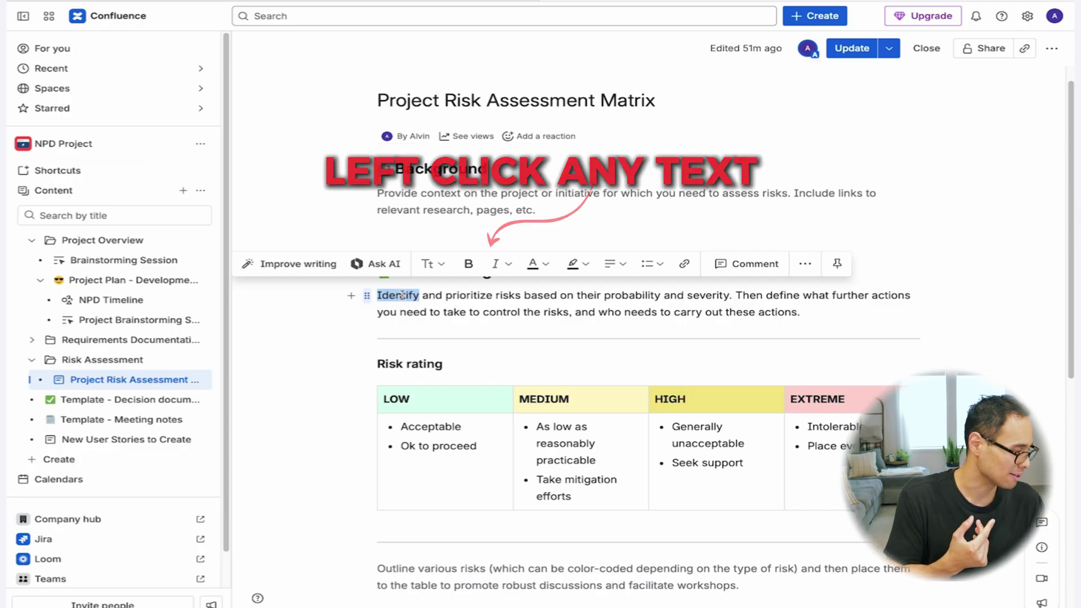
left_click(480, 216)
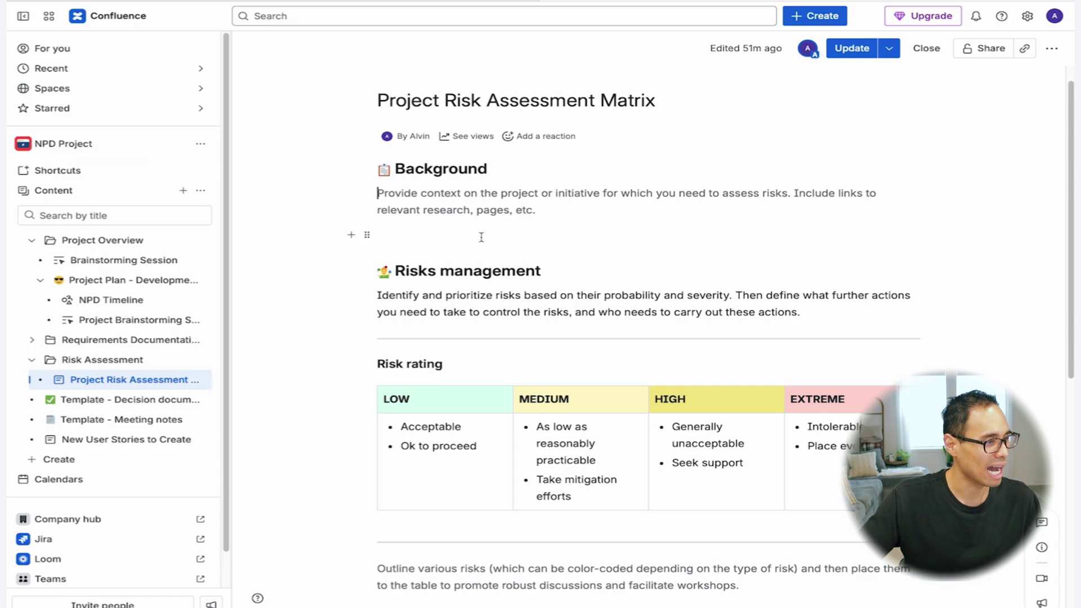
double_click(425, 272)
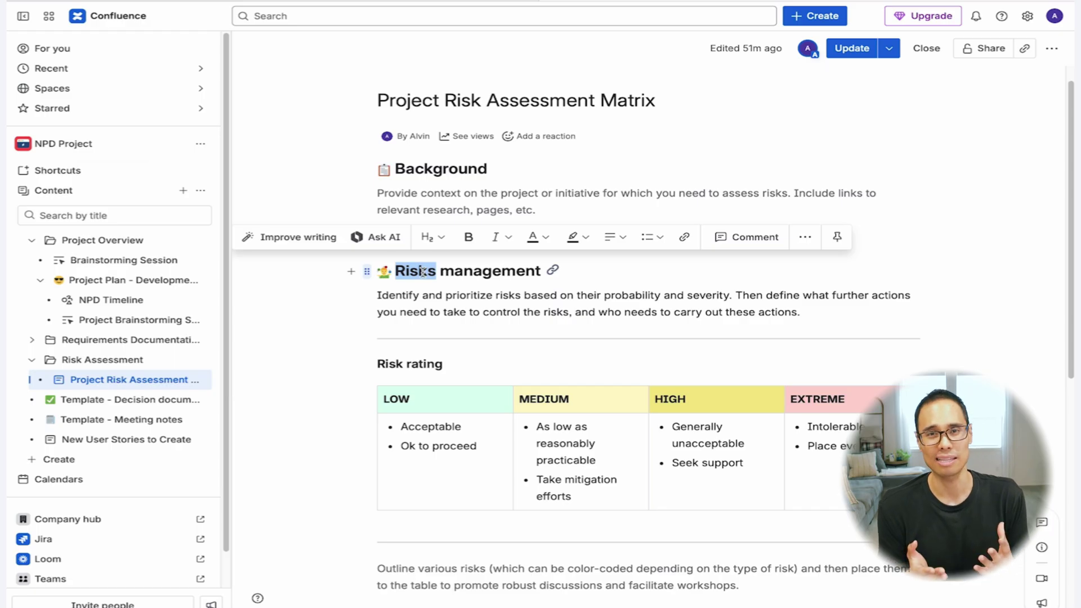
- Select the word "prioritize", pin the formatting toolbar above the page and unpin it again
scroll(424, 272, "down", 1)
double_click(469, 232)
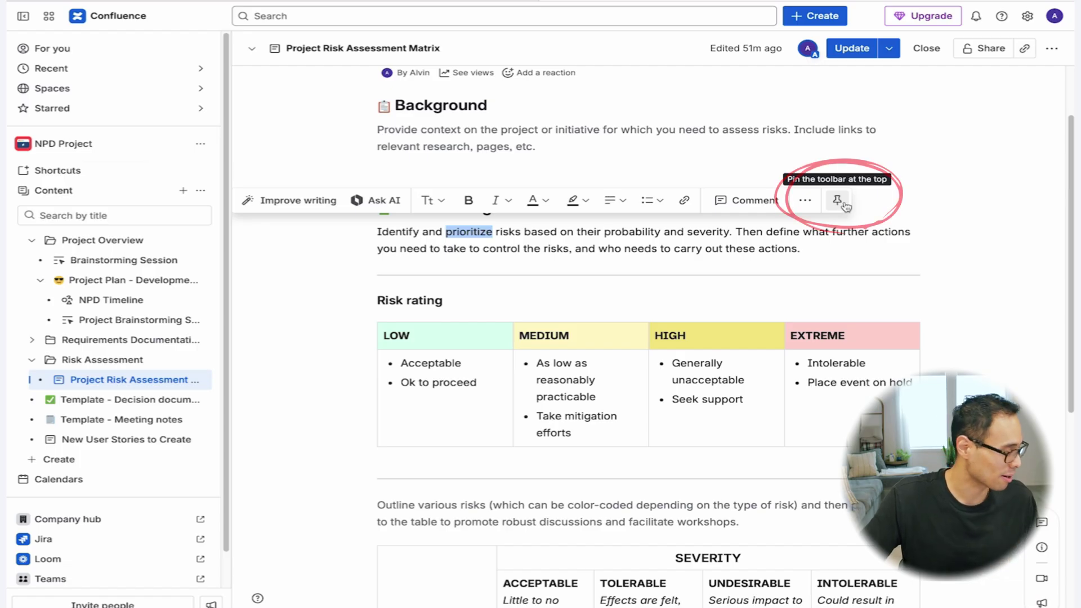
left_click(839, 201)
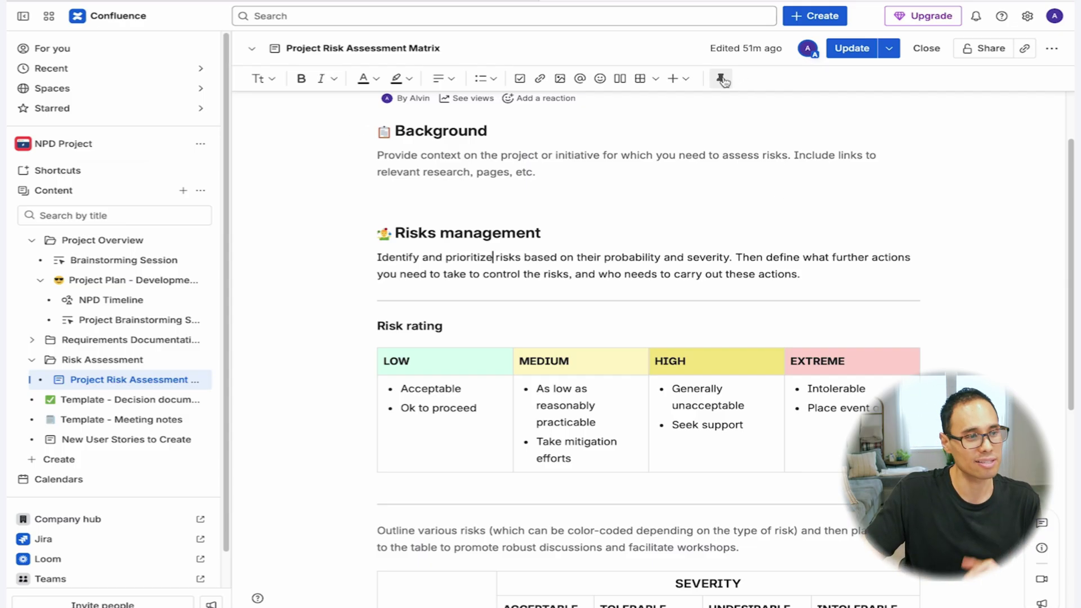
scroll(729, 106, "down", 1)
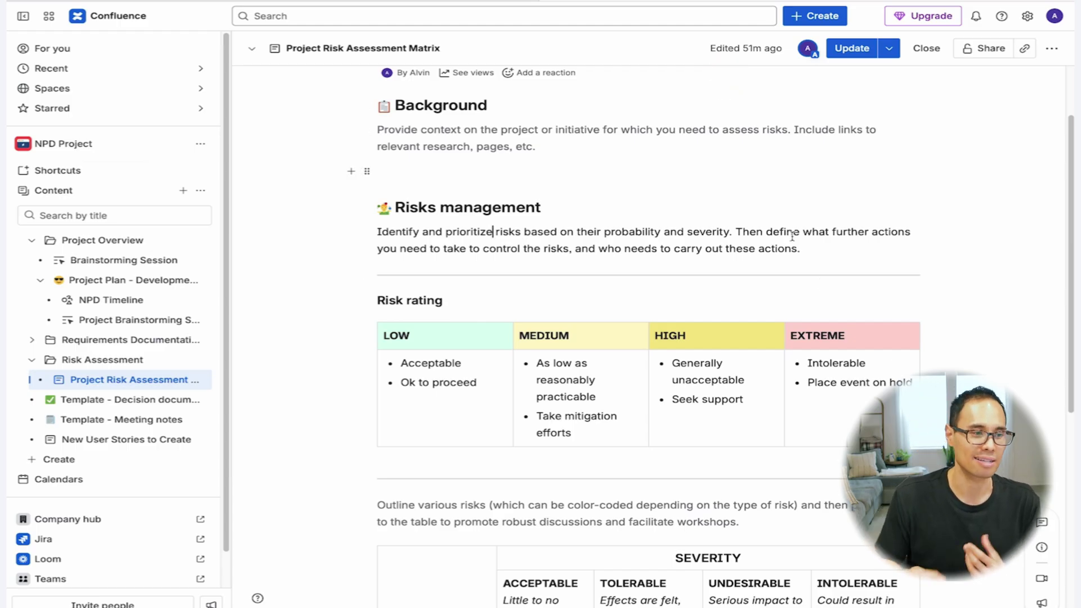
- Browse the insertable elements at the end of the Risks management paragraph, from AI and action items down to the custom panel
left_click(819, 246)
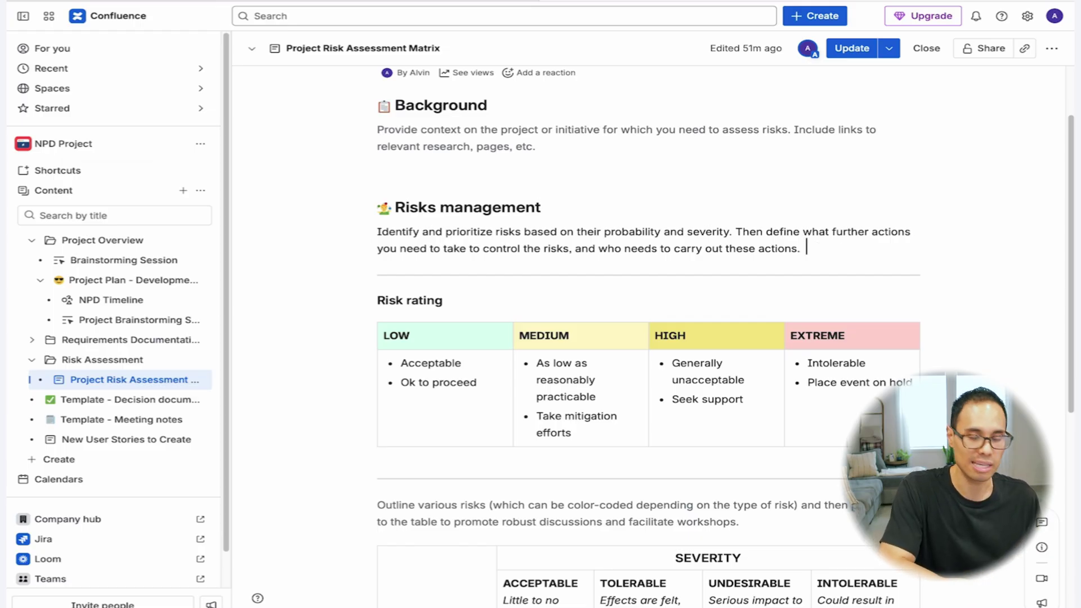
type("/")
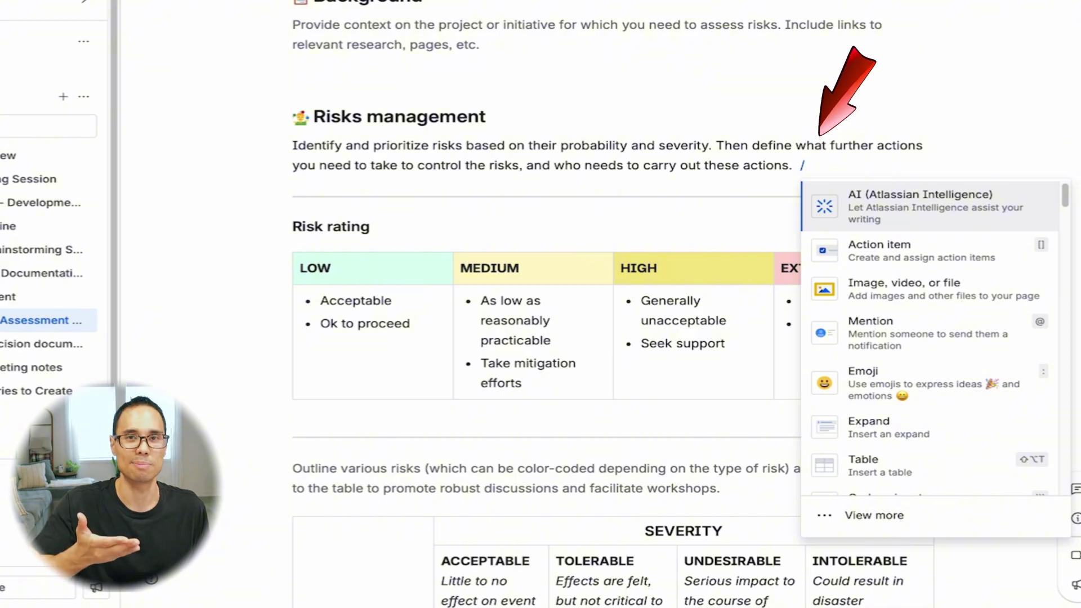
key("BackSpace")
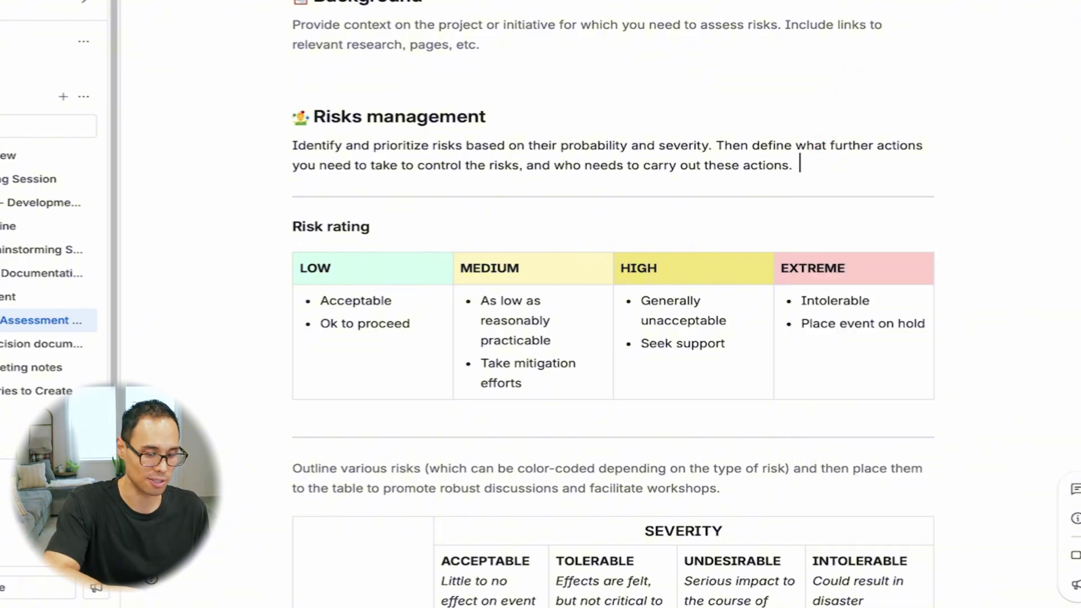
type("/")
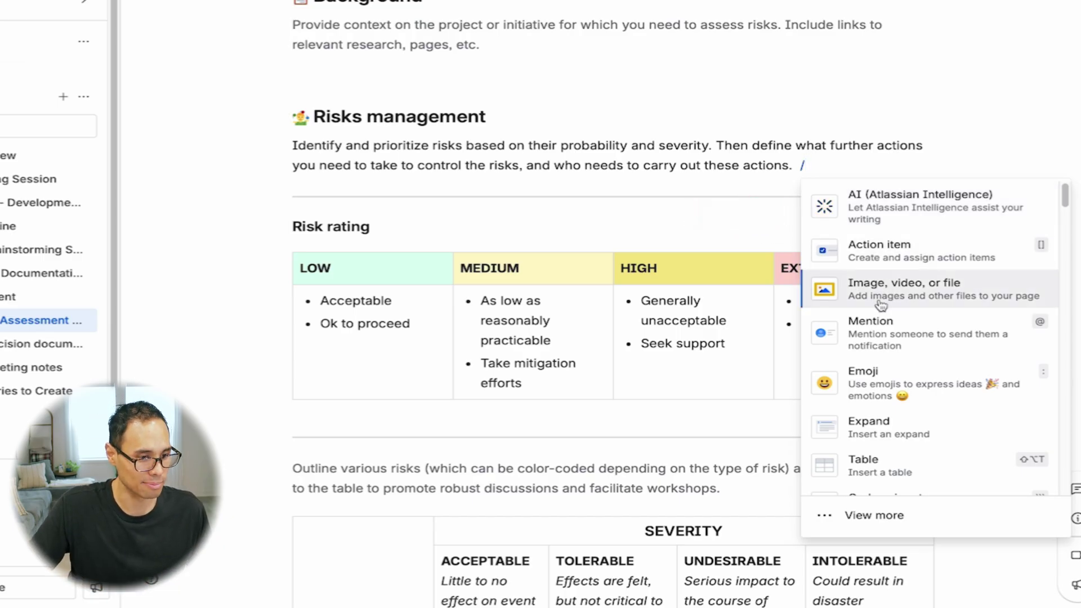
scroll(881, 304, "down", 5)
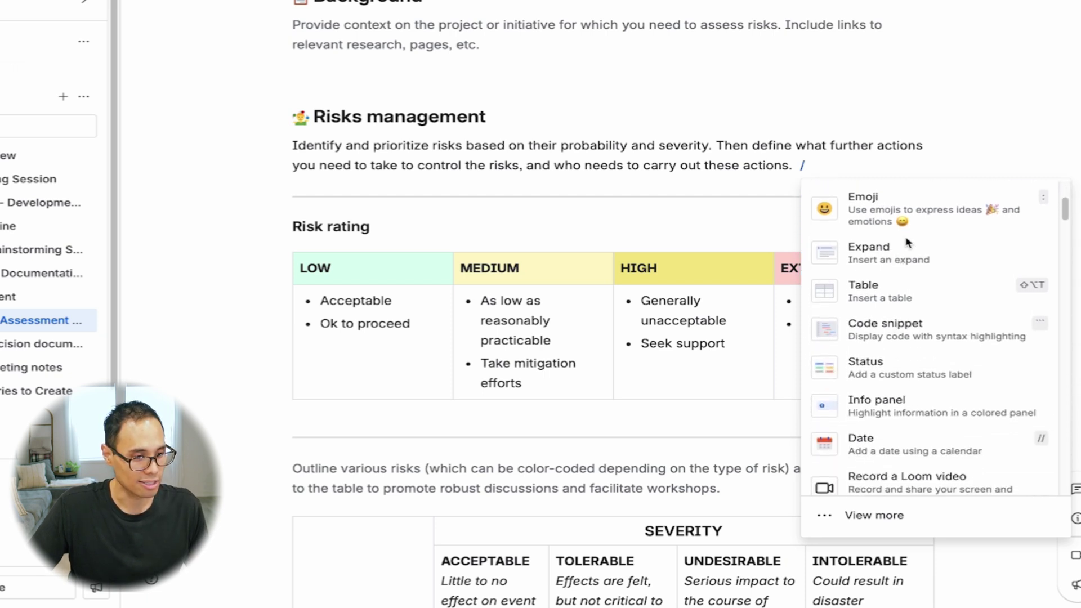
scroll(900, 231, "down", 2)
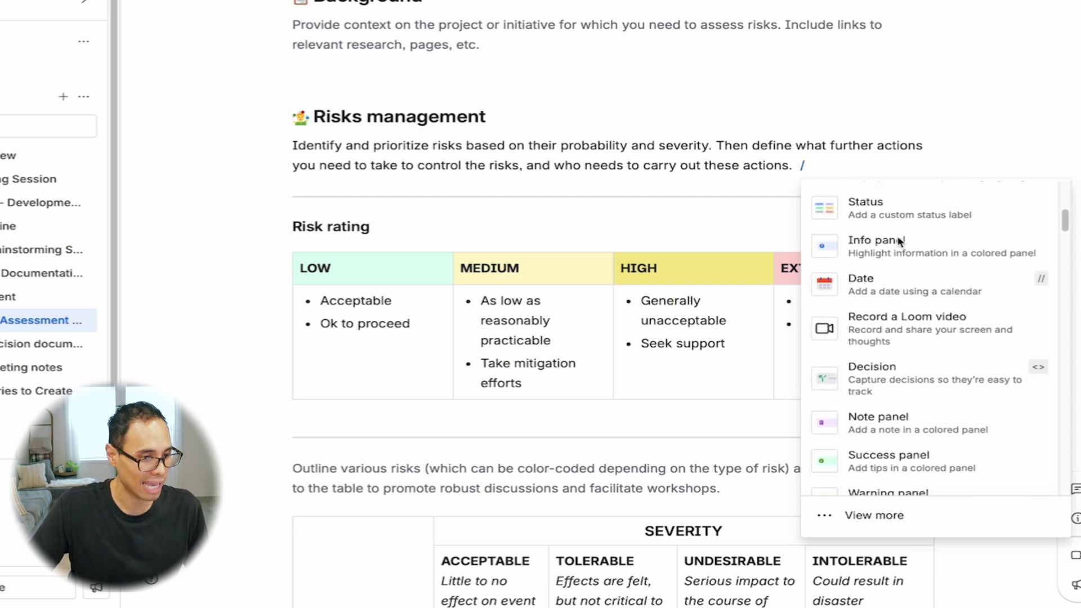
scroll(889, 278, "down", 1)
scroll(895, 276, "down", 2)
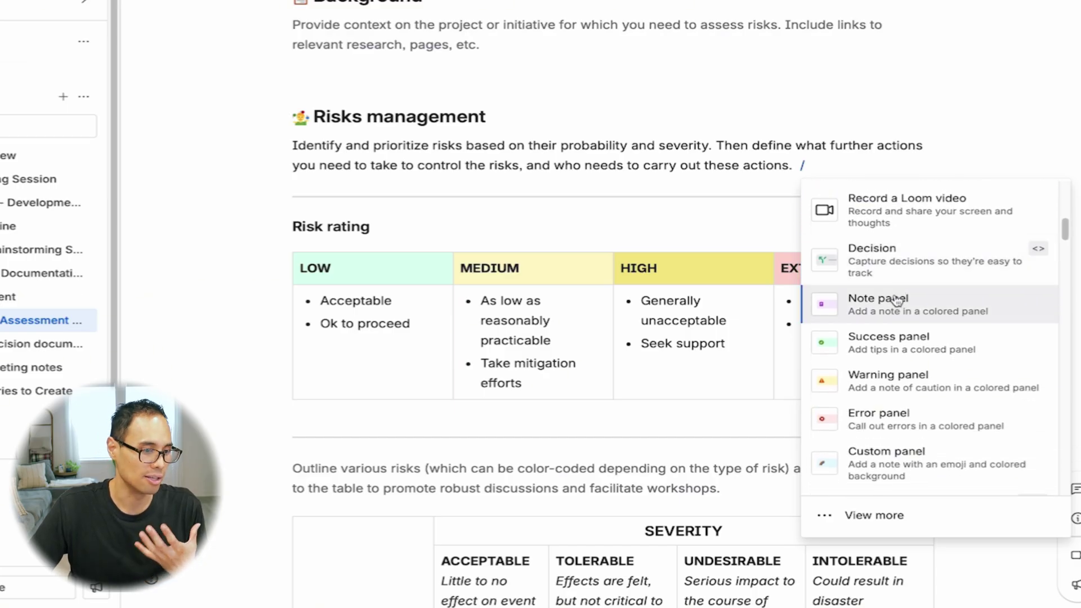
key("BackSpace")
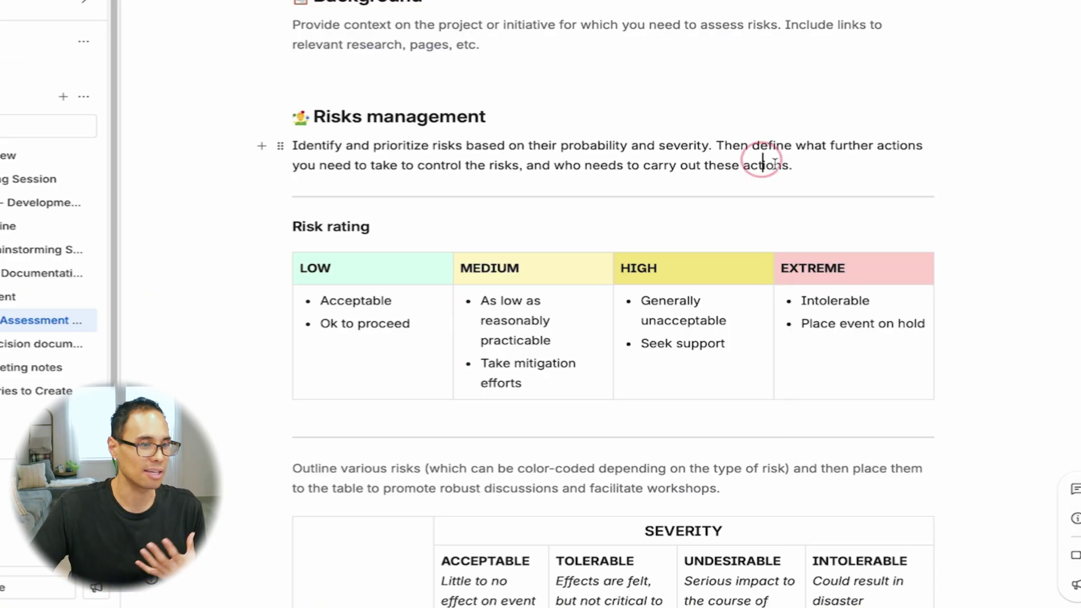
- Remove the trial slash from the end of the Risks management paragraph and publish the updated page
type("/")
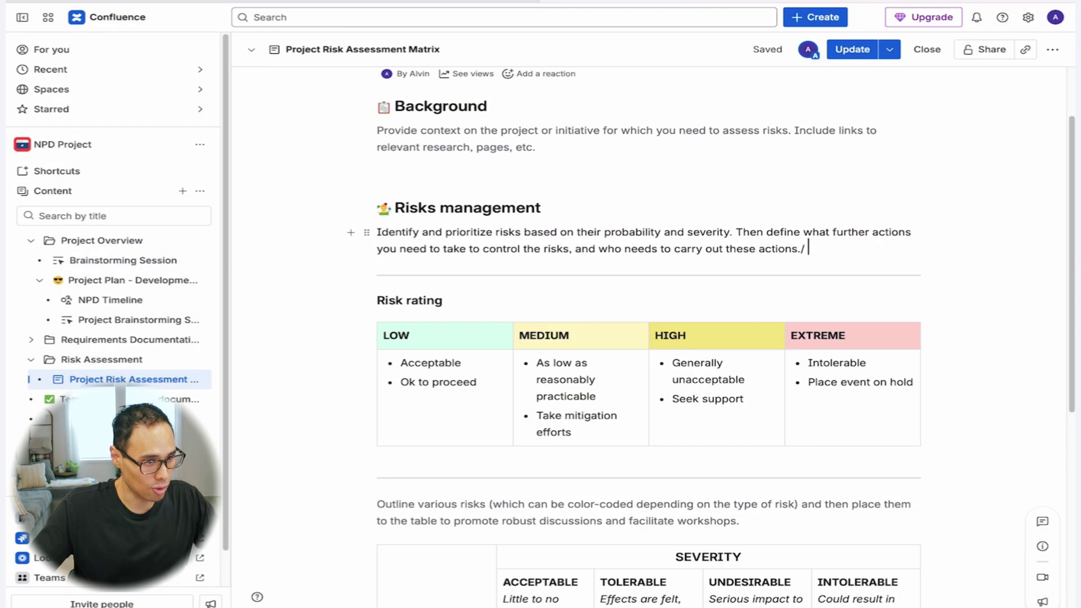
key("BackSpace")
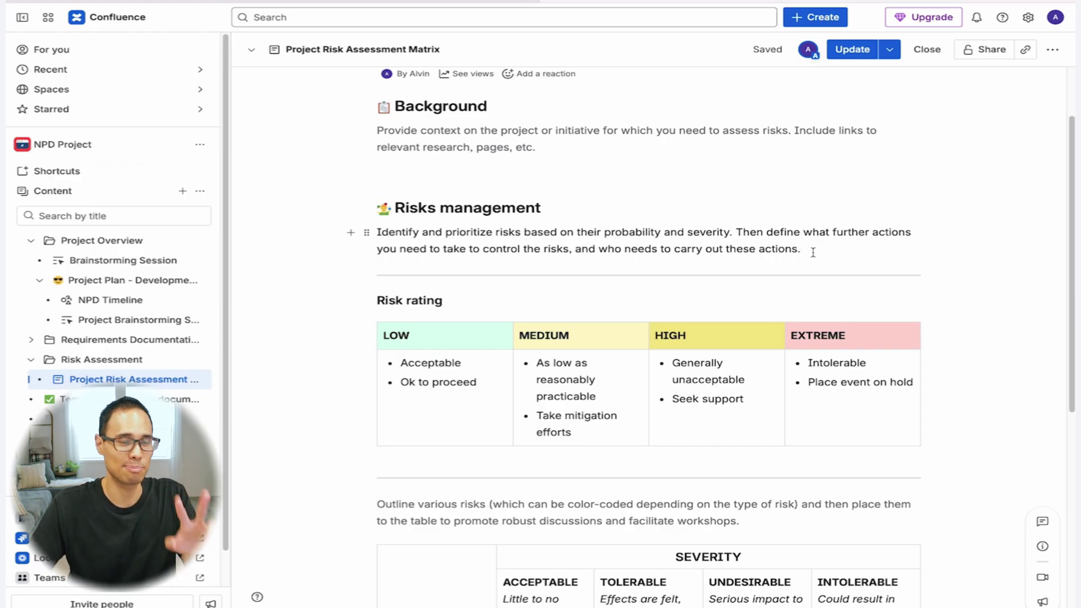
left_click(850, 49)
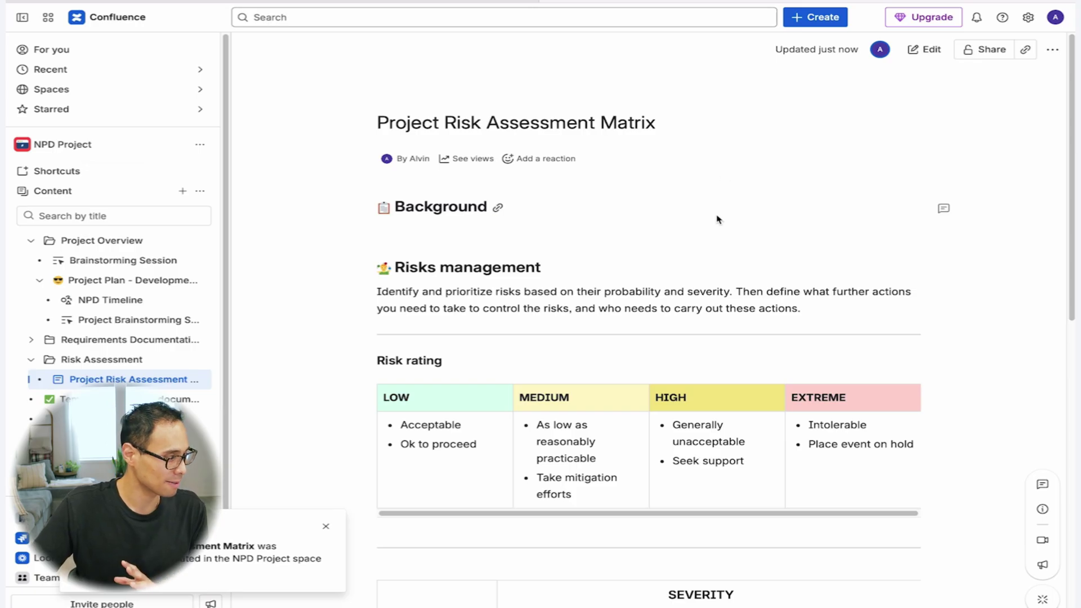
- Add the comment "This is a new comment." below the Project Risk Assessment Matrix page
scroll(718, 219, "down", 2)
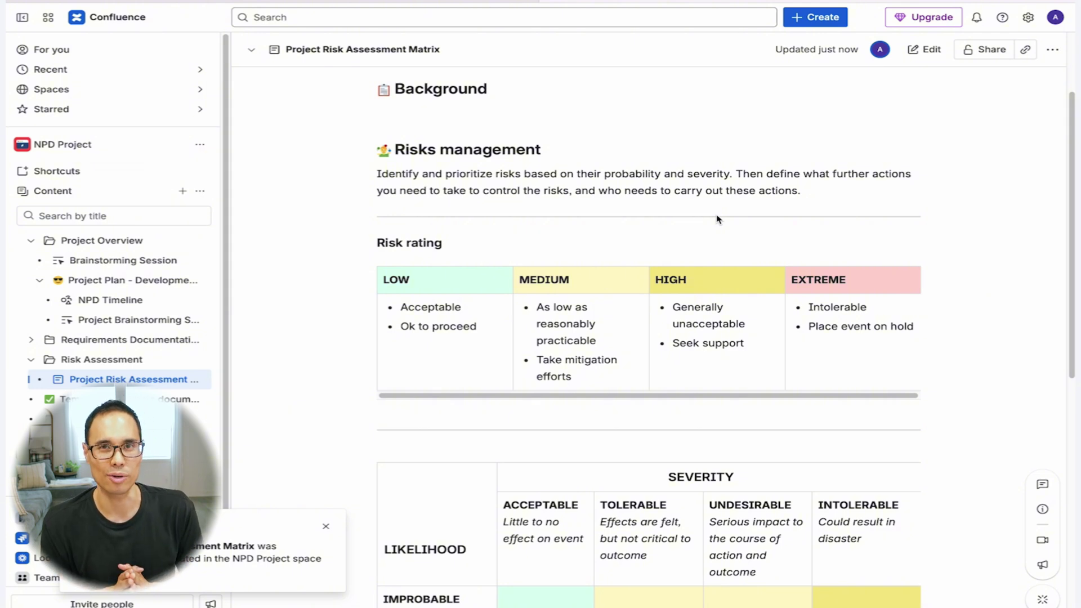
scroll(615, 394, "down", 10)
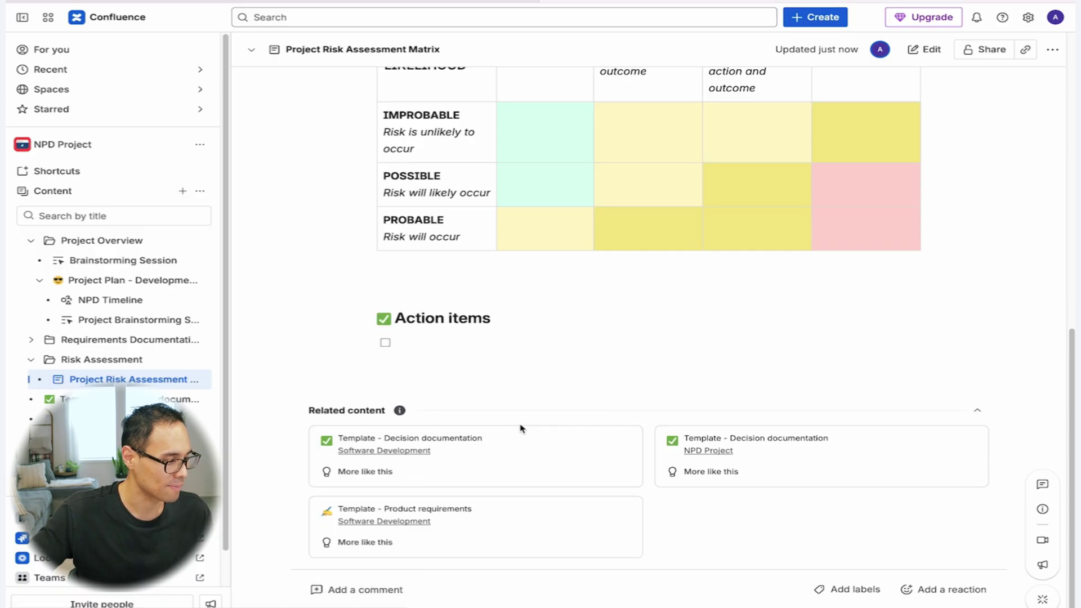
left_click(419, 593)
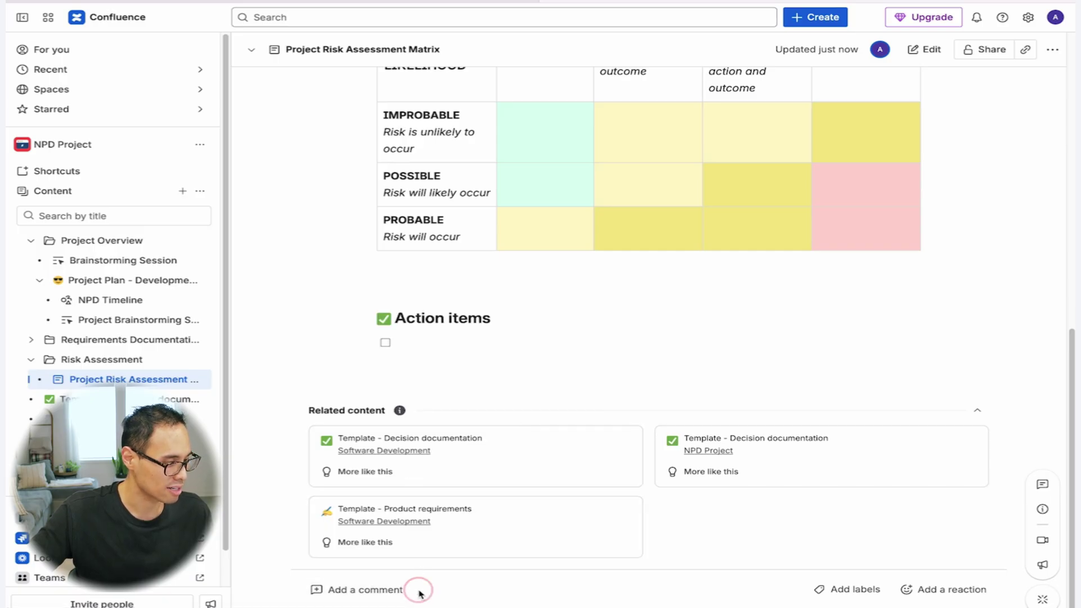
left_click(308, 572)
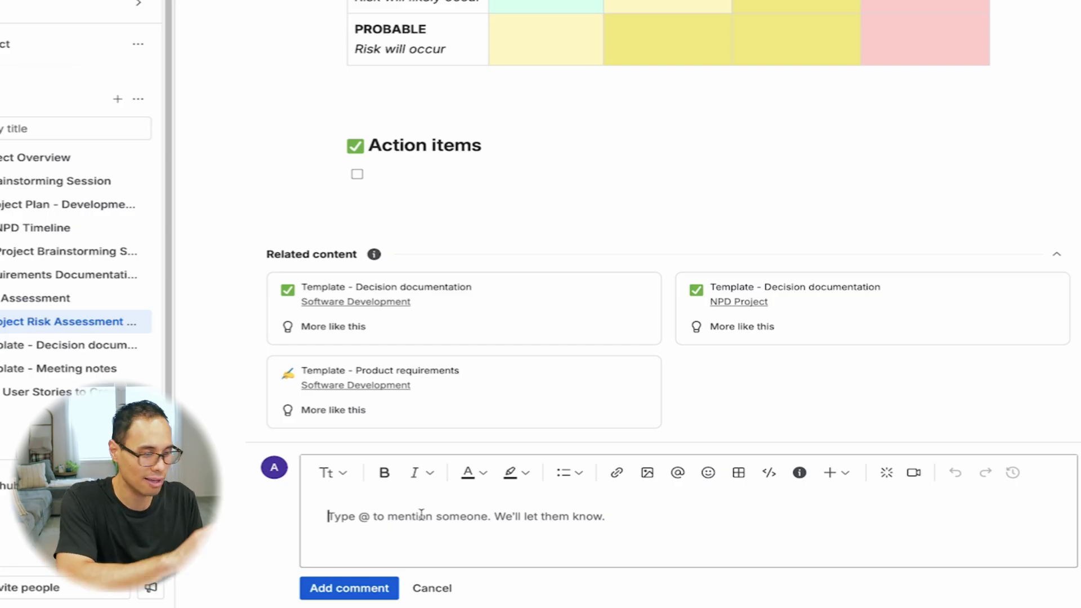
type("Thi")
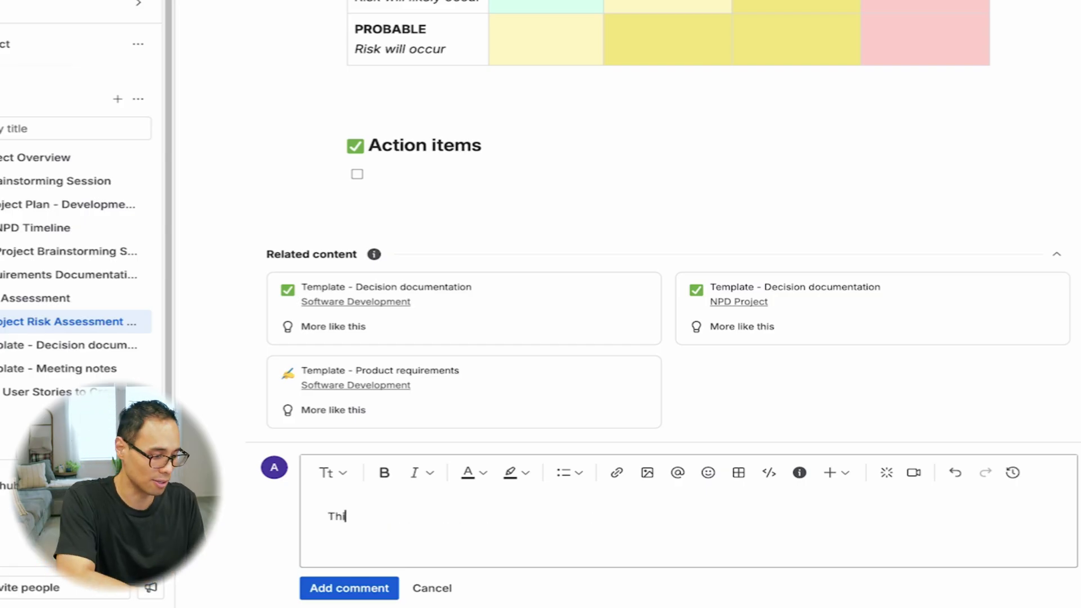
type("s is a new comment.")
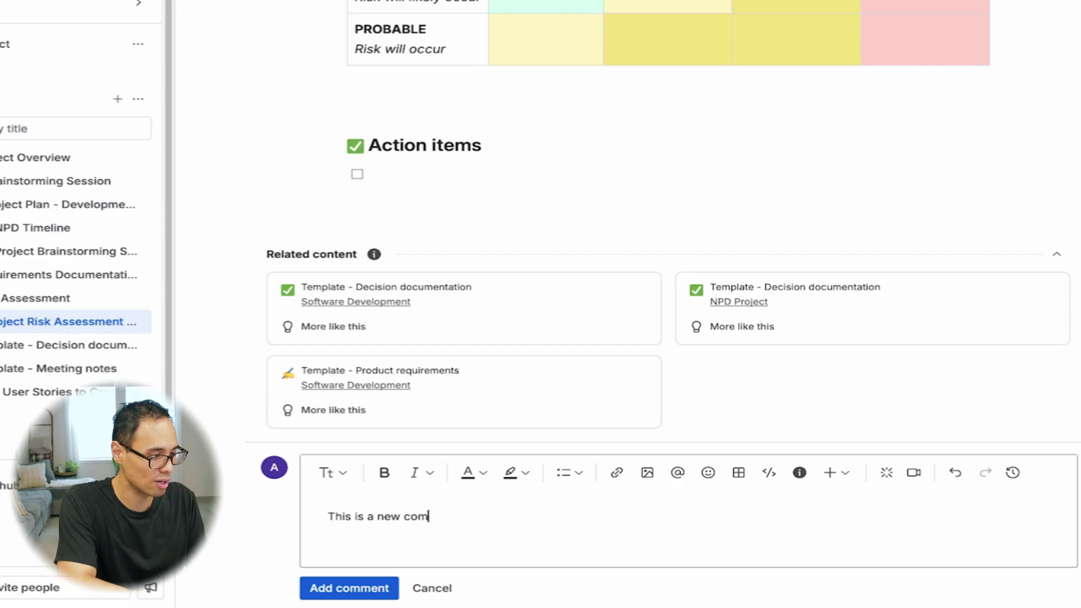
left_click(346, 589)
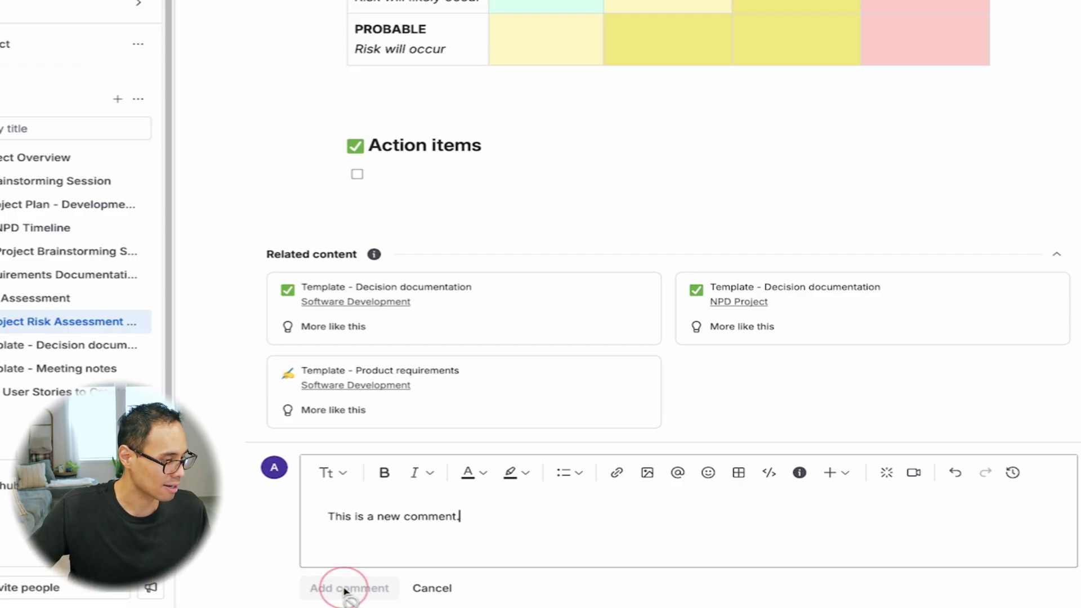
- Reply to the new comment with "This is a nested comment."
scroll(486, 513, "down", 1)
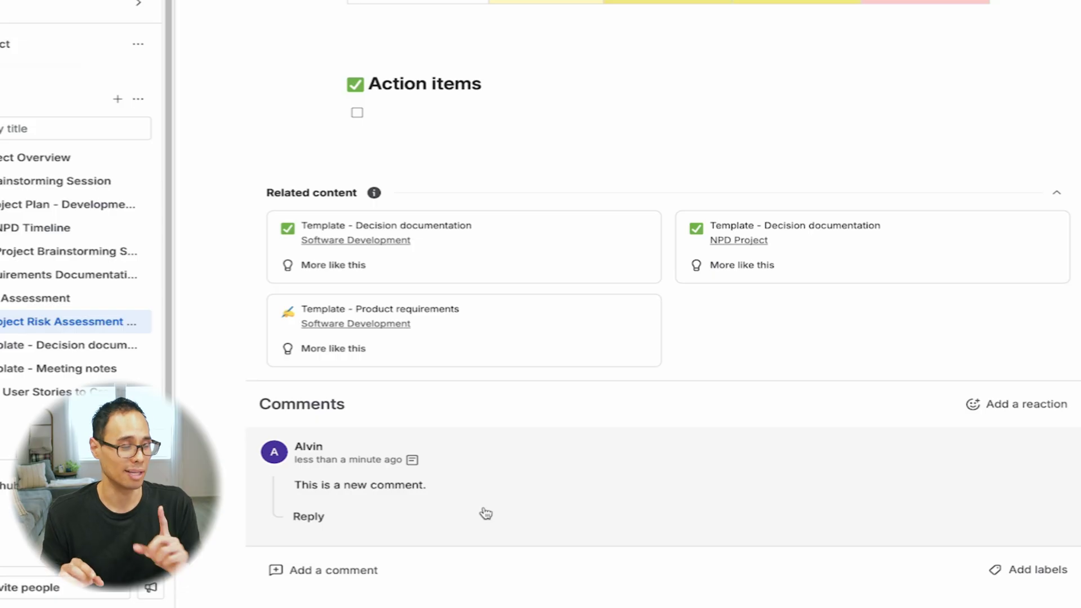
left_click(306, 516)
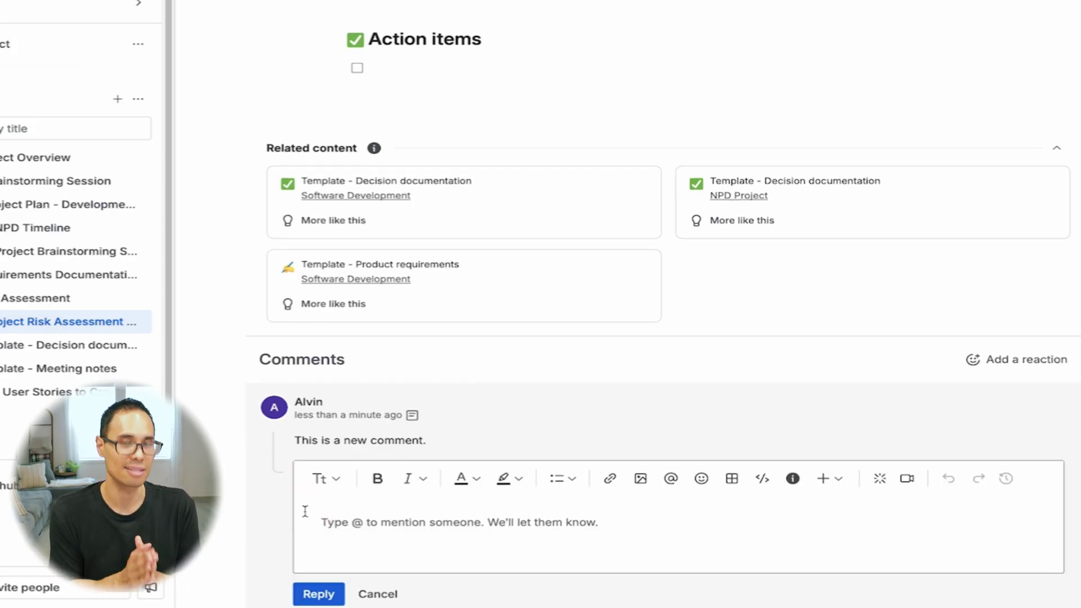
type("Thi")
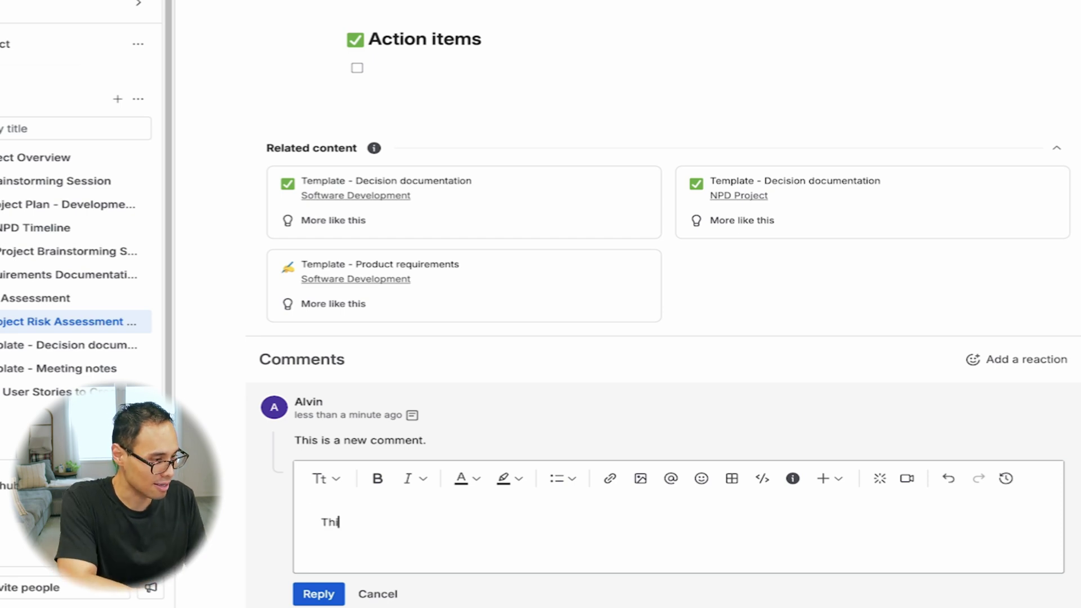
type("s is a rested comment.")
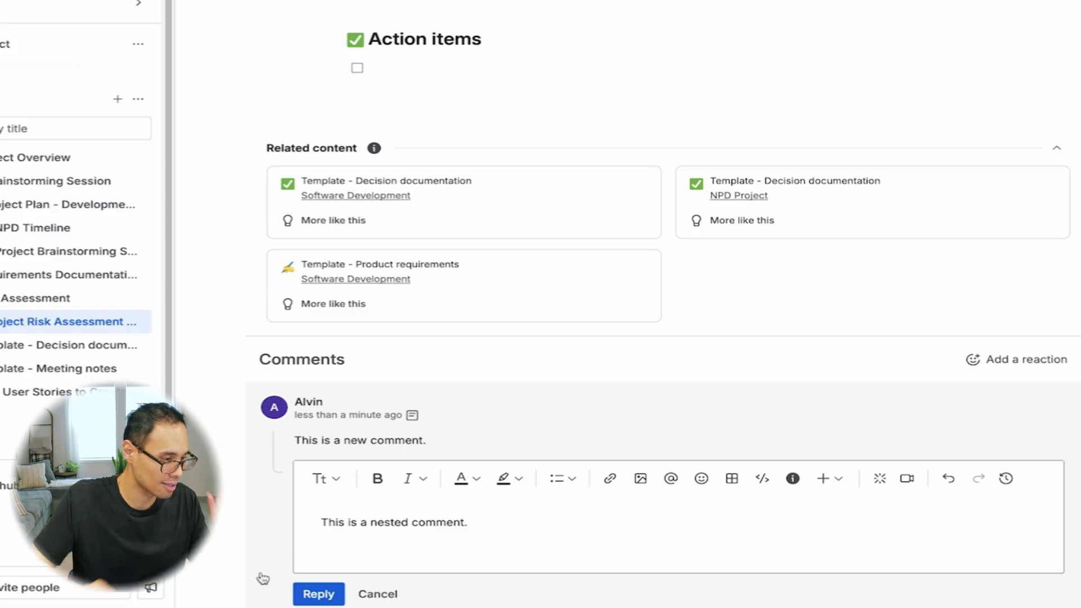
left_click(319, 593)
mouse_move(717, 373)
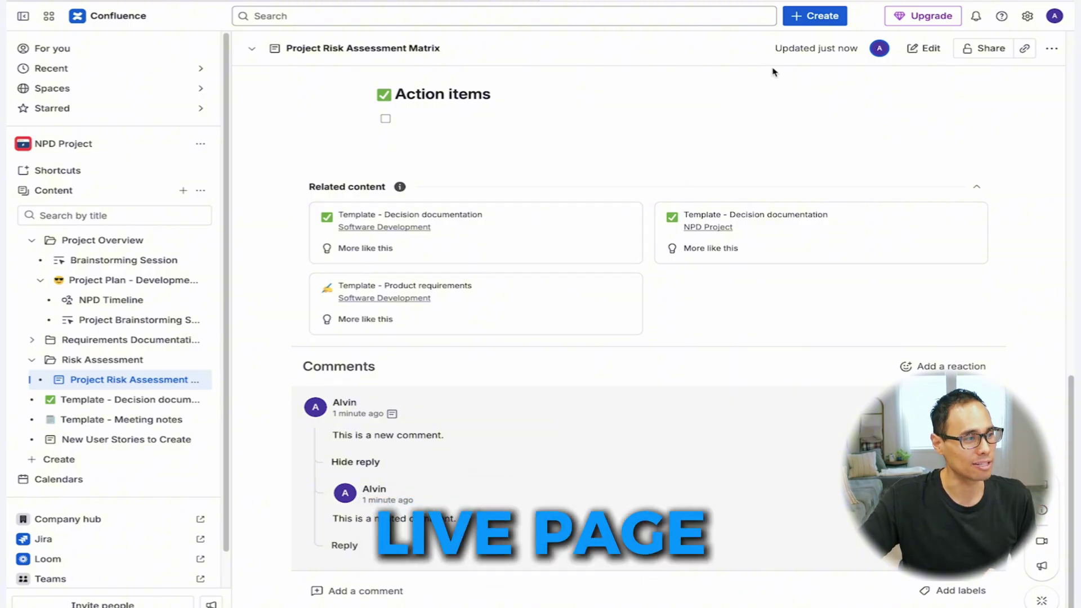
- Create a live doc titled "Meeting Minutes" and view its sharing options
left_click(799, 19)
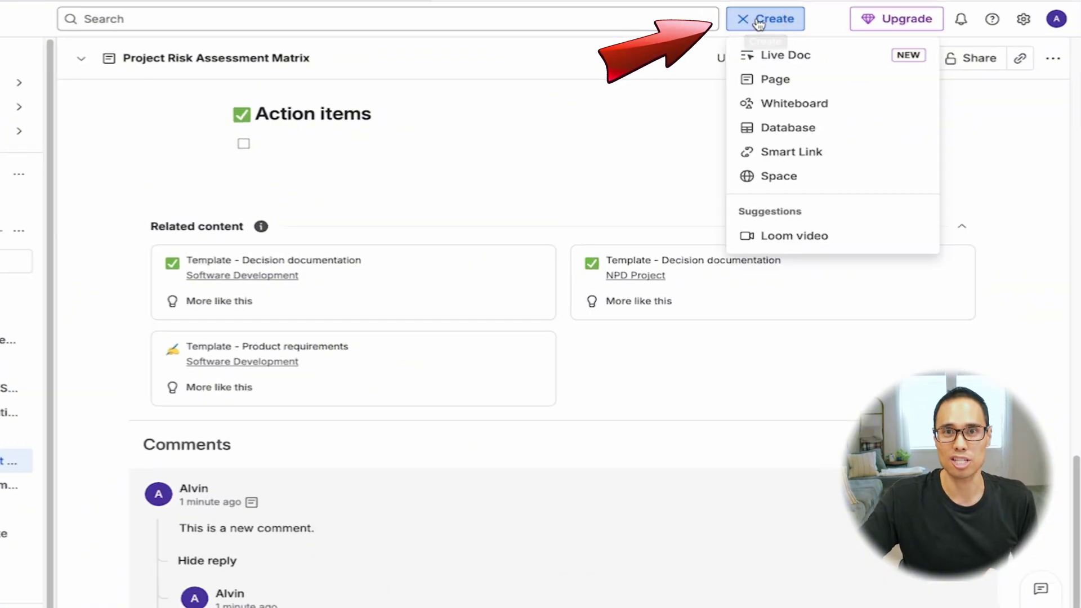
left_click(781, 56)
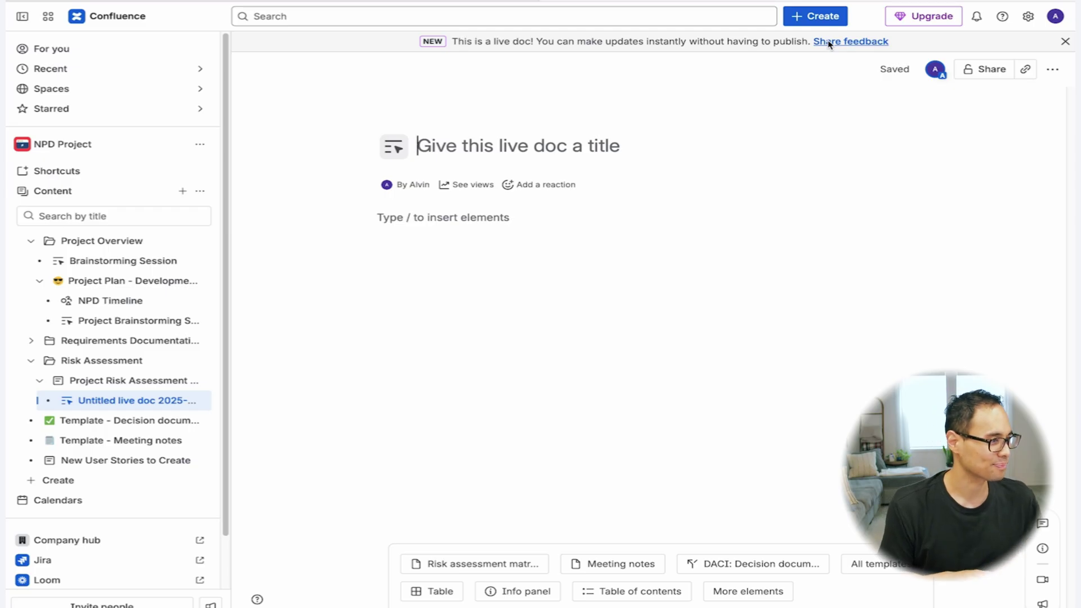
mouse_move(528, 138)
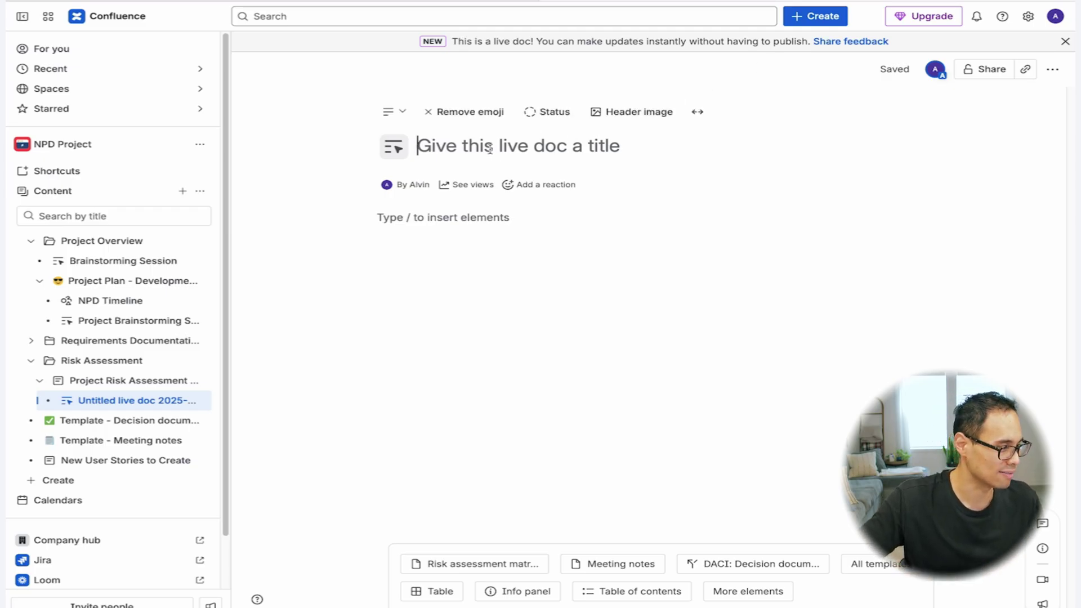
type("Meeting Minutes")
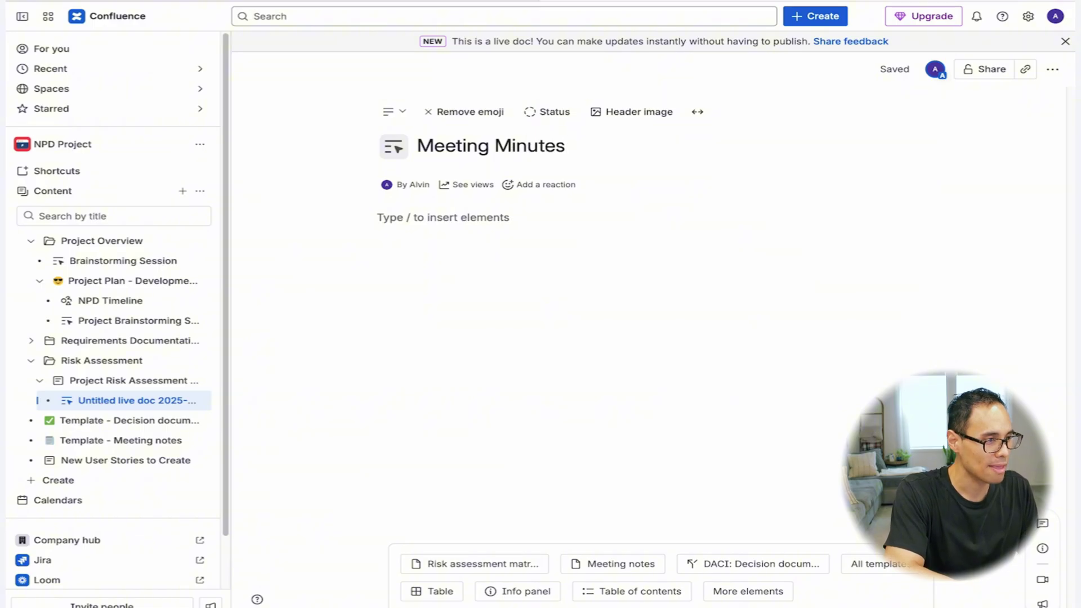
left_click(992, 71)
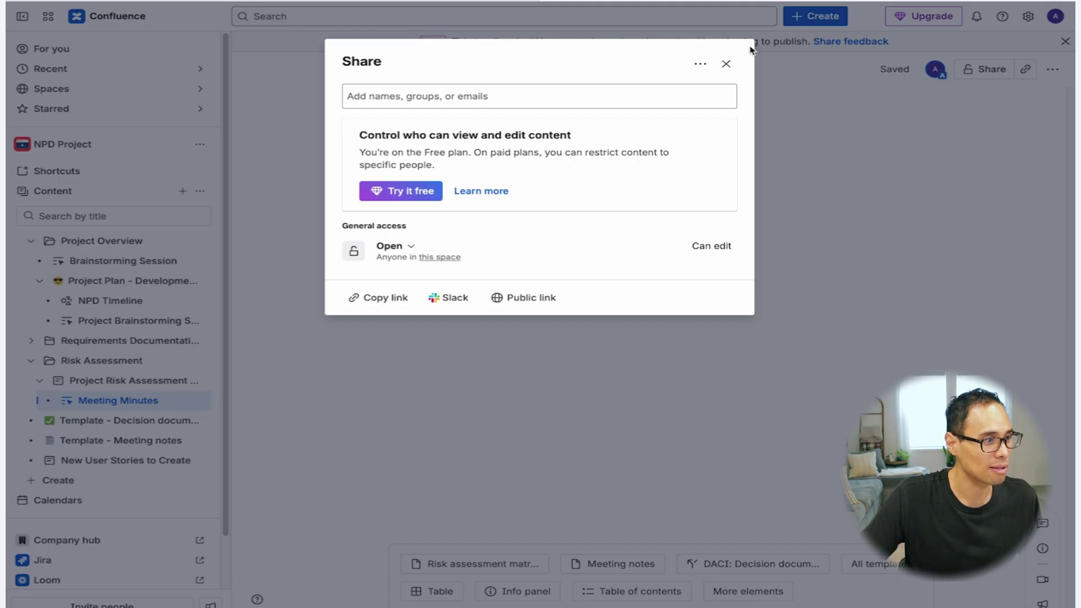
left_click(726, 64)
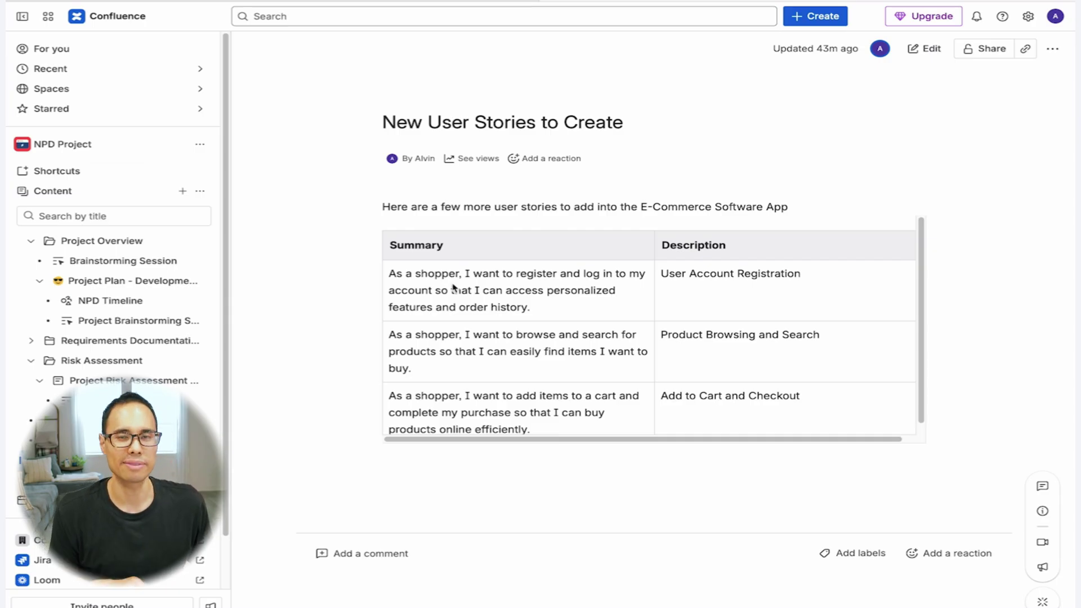
- Highlight the table text on the New User Stories to Create page, then open the page for editing and republish it unchanged
left_click_drag(417, 246, 784, 421)
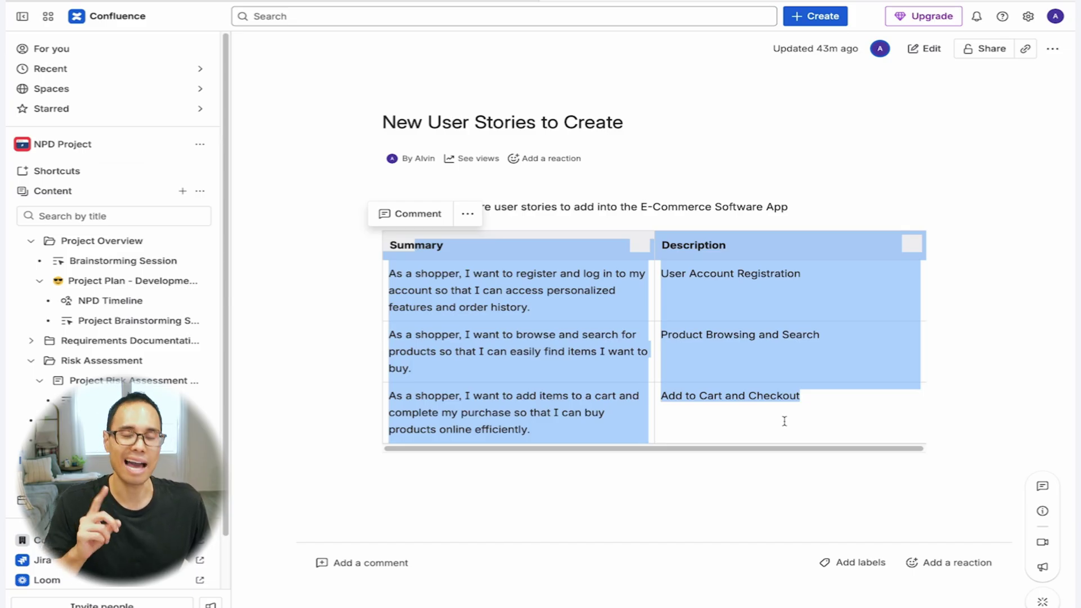
left_click(730, 197)
left_click(924, 48)
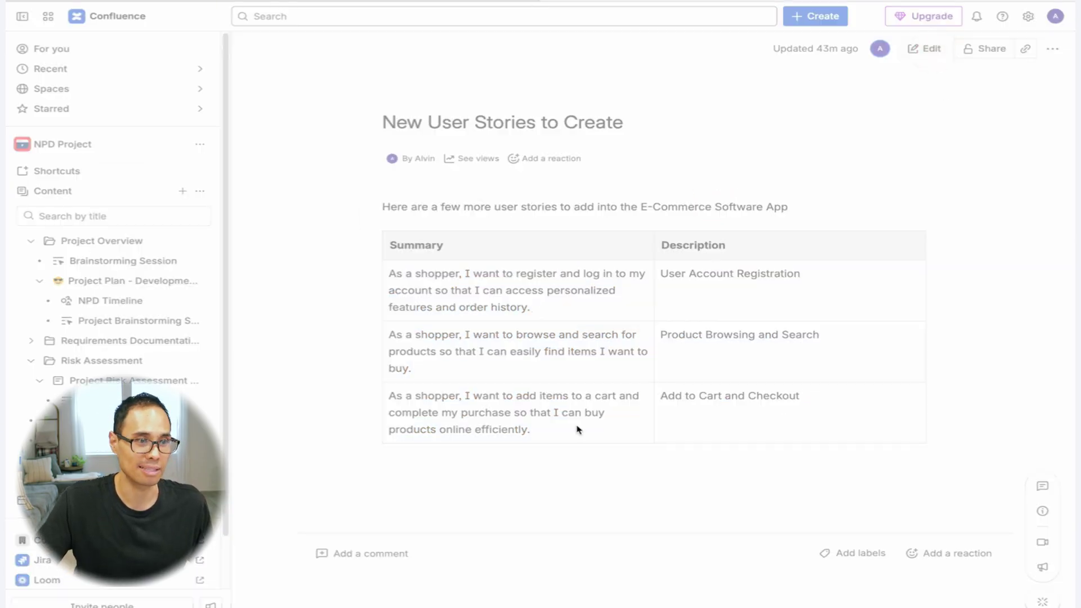
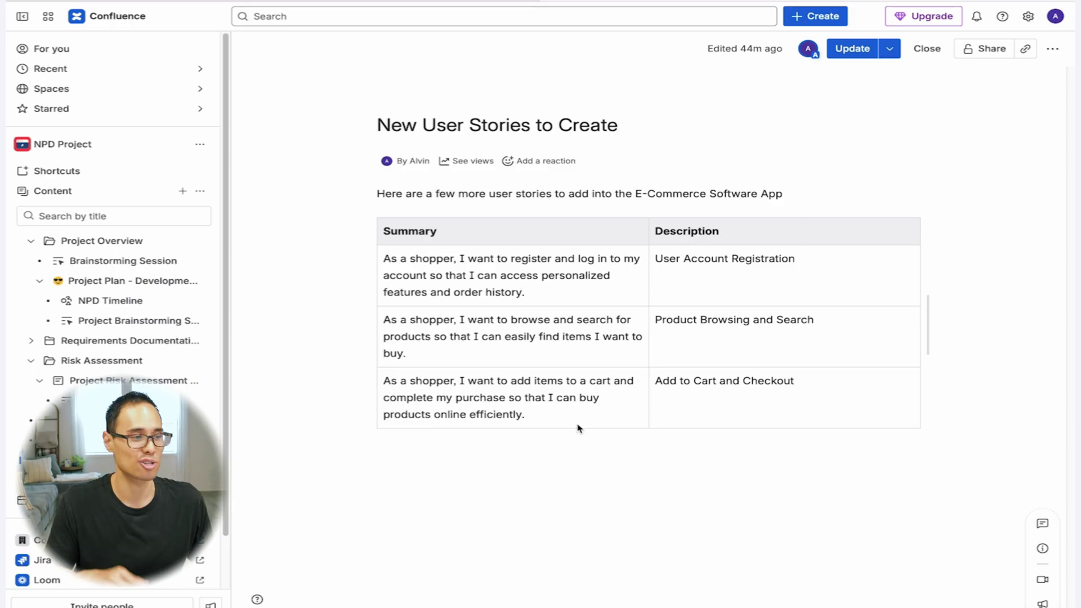
left_click(852, 49)
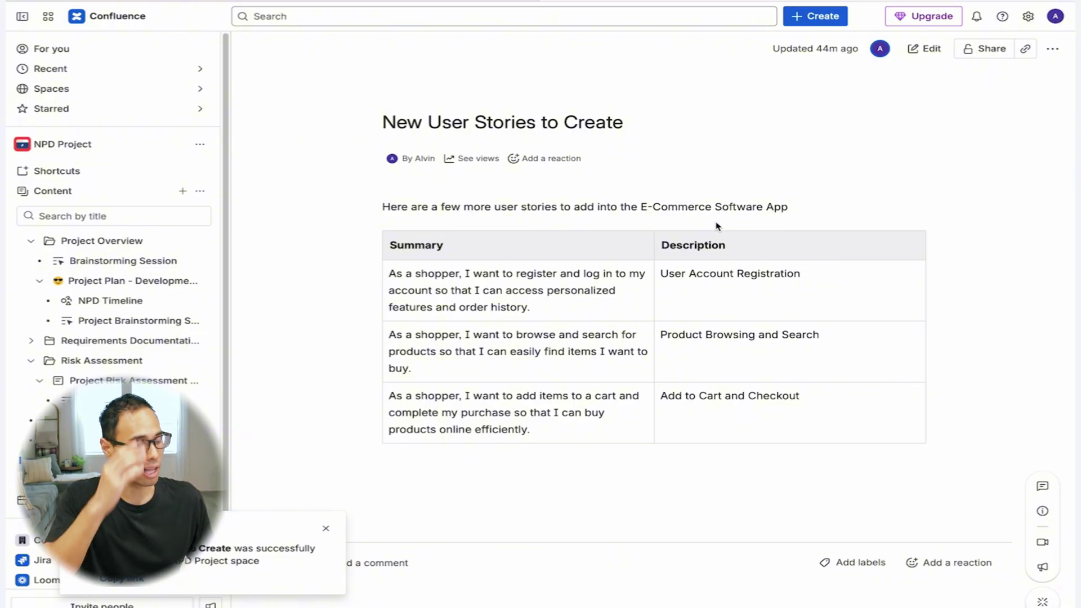
- Select the user stories table text from Summary through "Add to Cart and Checkout" on the published page and clear the selection
left_click_drag(405, 244, 326, 526)
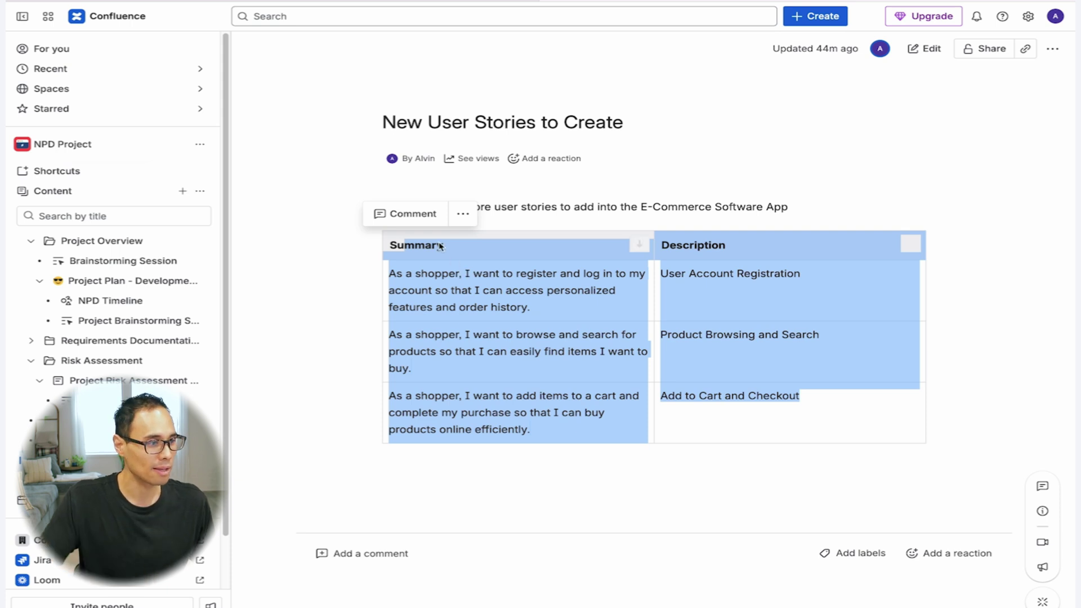
left_click(551, 204)
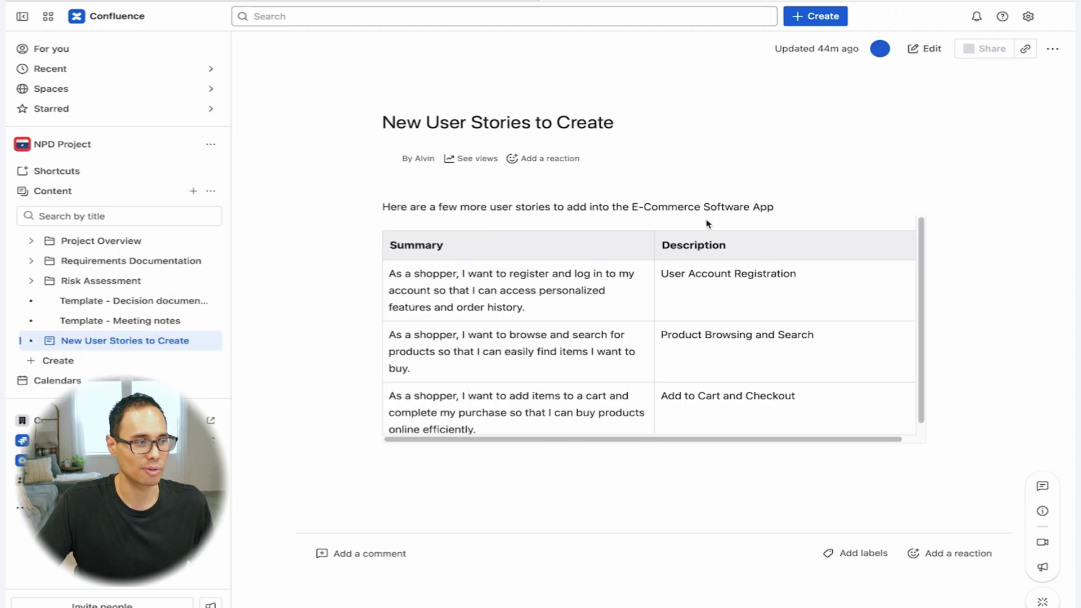
- Select the user stories table text from Summary through "Add to Cart and Checkout" and start creating Jira work items from it
left_click(707, 222)
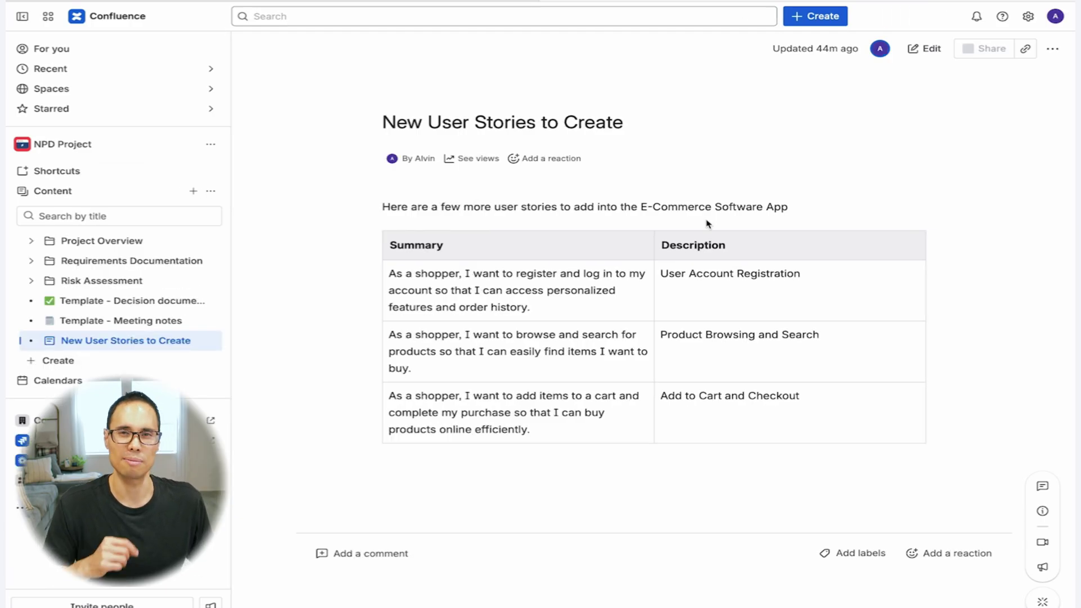
left_click_drag(399, 245, 791, 405)
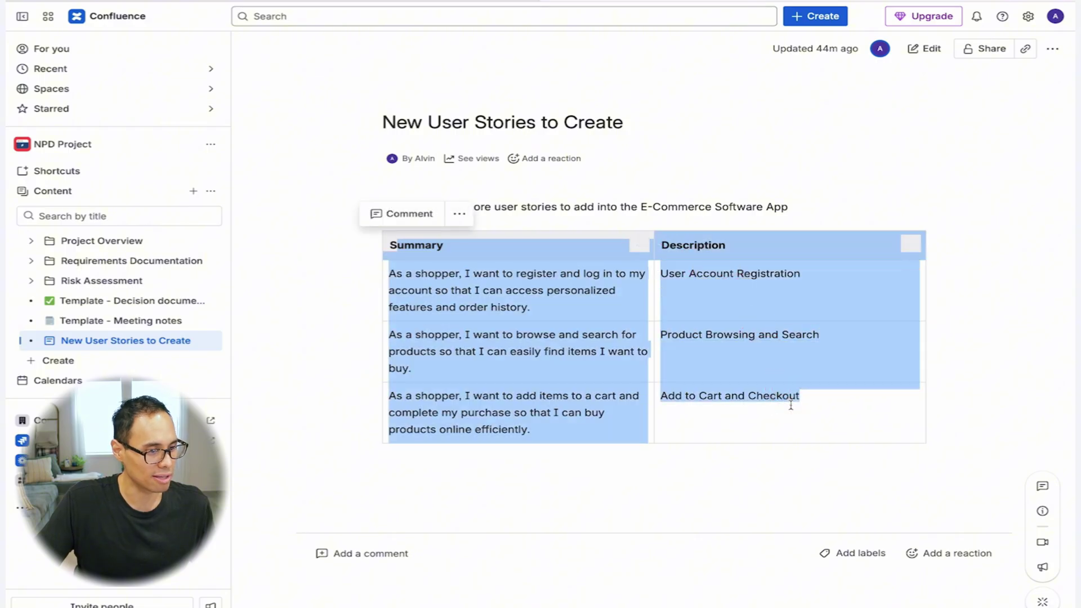
left_click(458, 217)
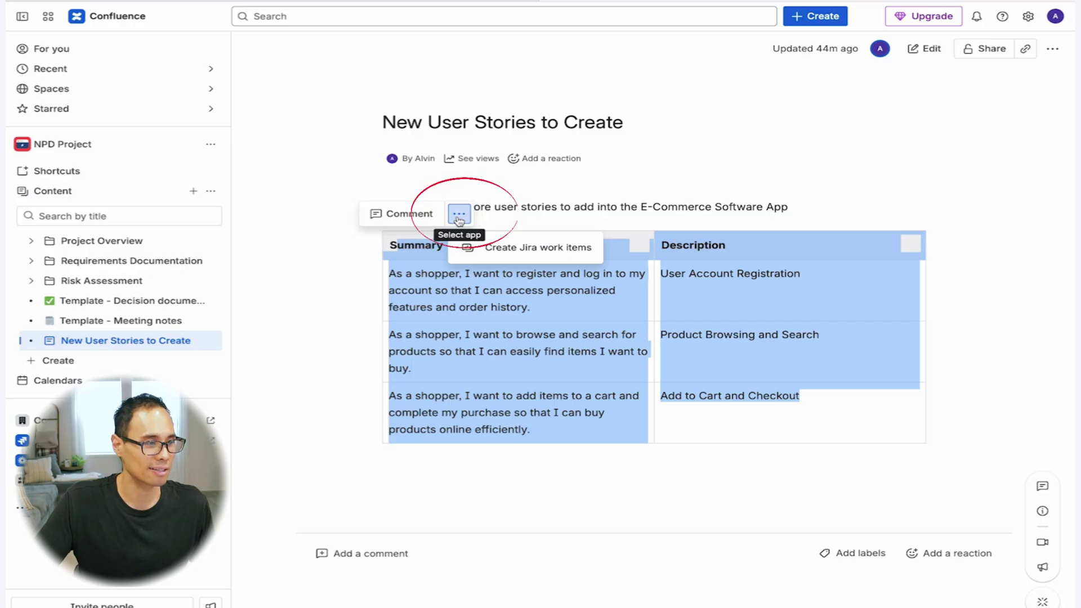
left_click(516, 252)
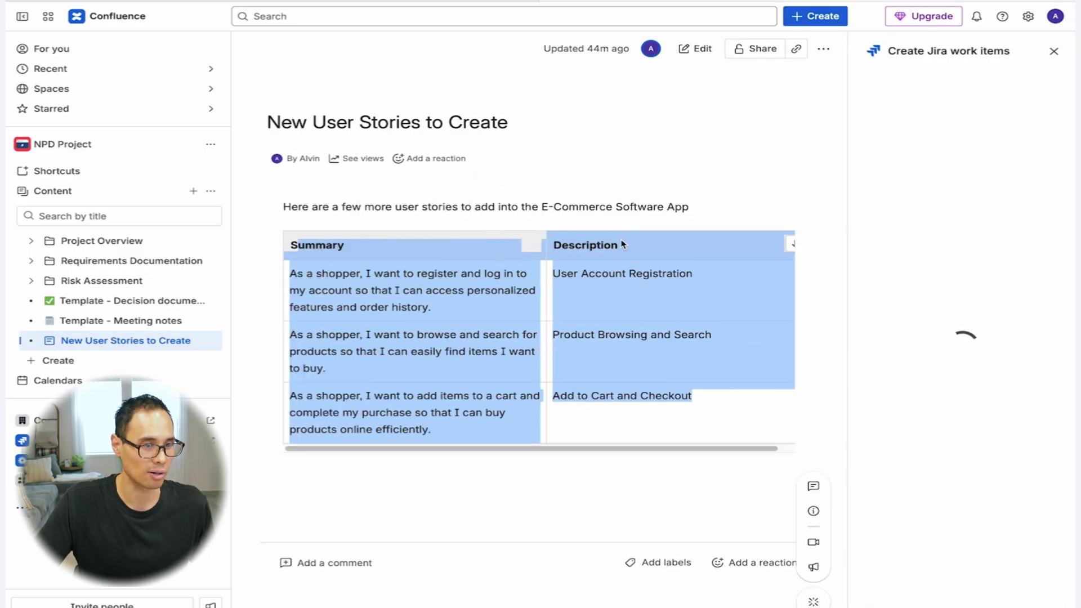
mouse_move(939, 223)
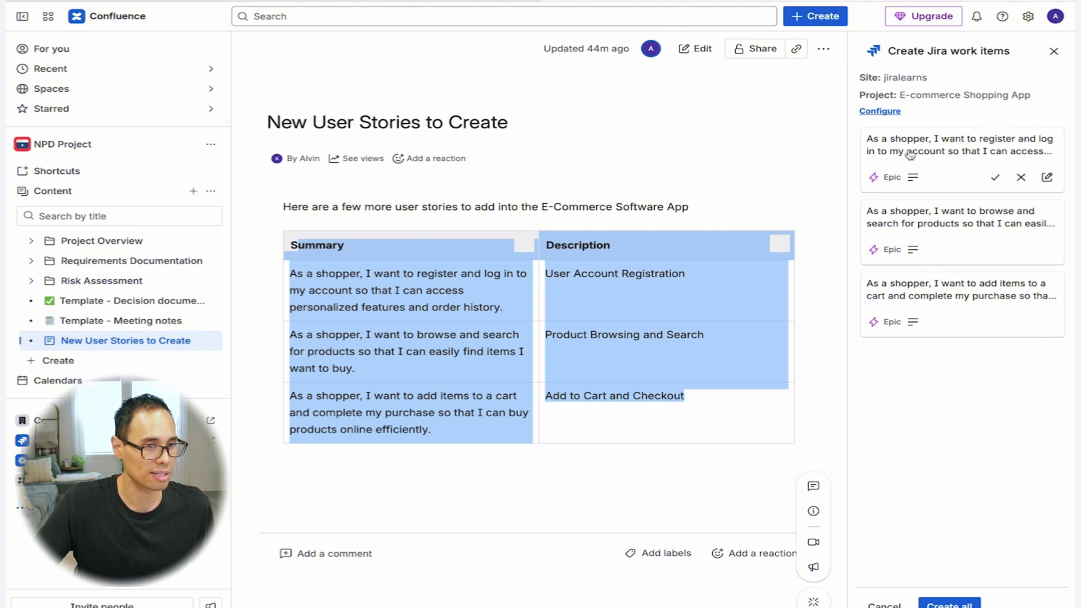
left_click(894, 179)
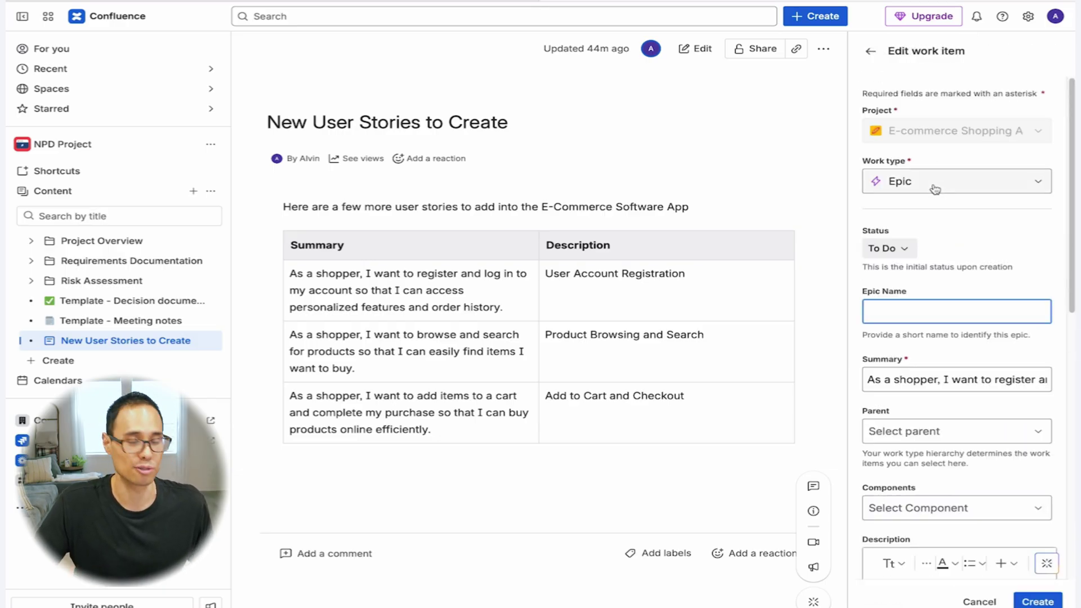
left_click(935, 188)
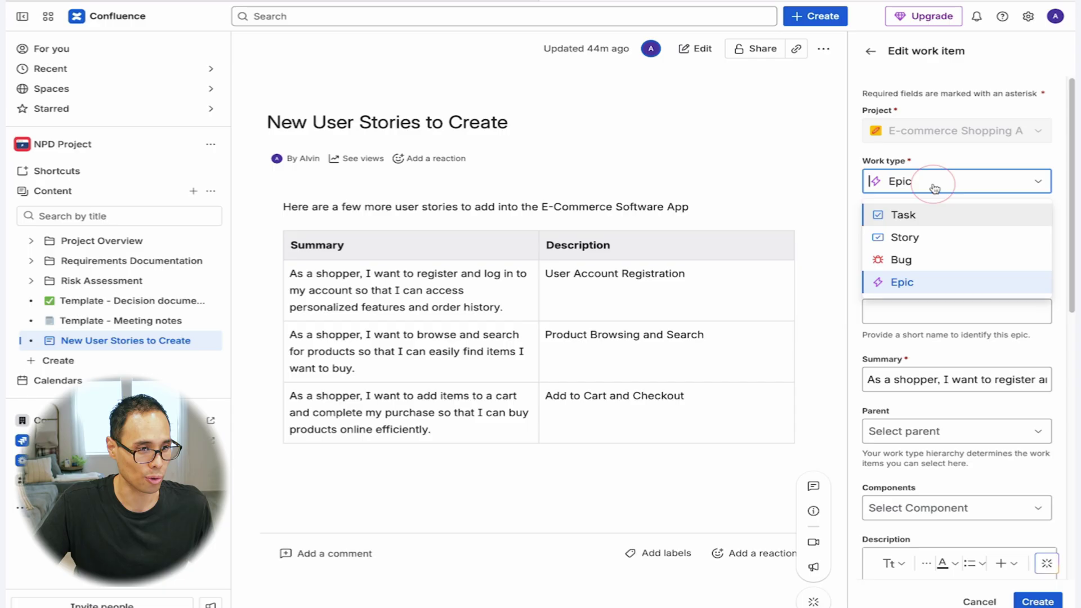
left_click(917, 239)
left_click(871, 51)
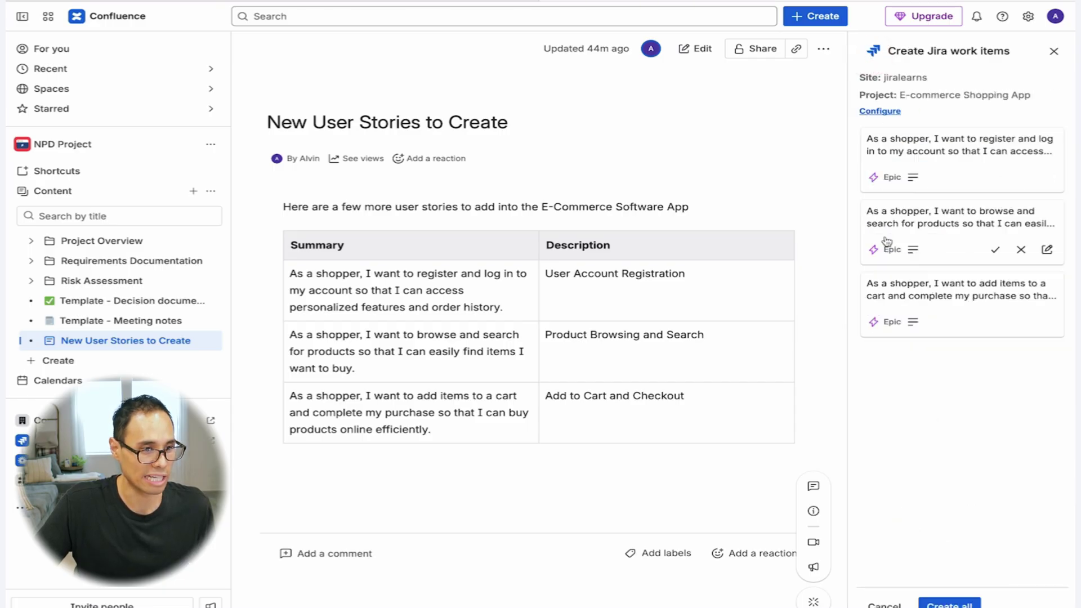
left_click(901, 178)
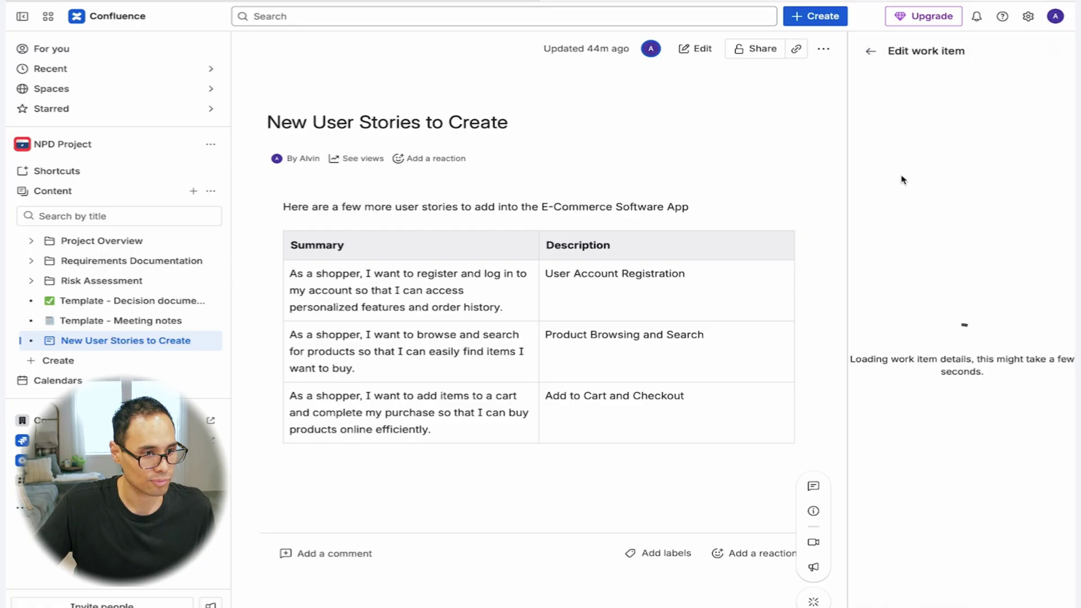
left_click(947, 187)
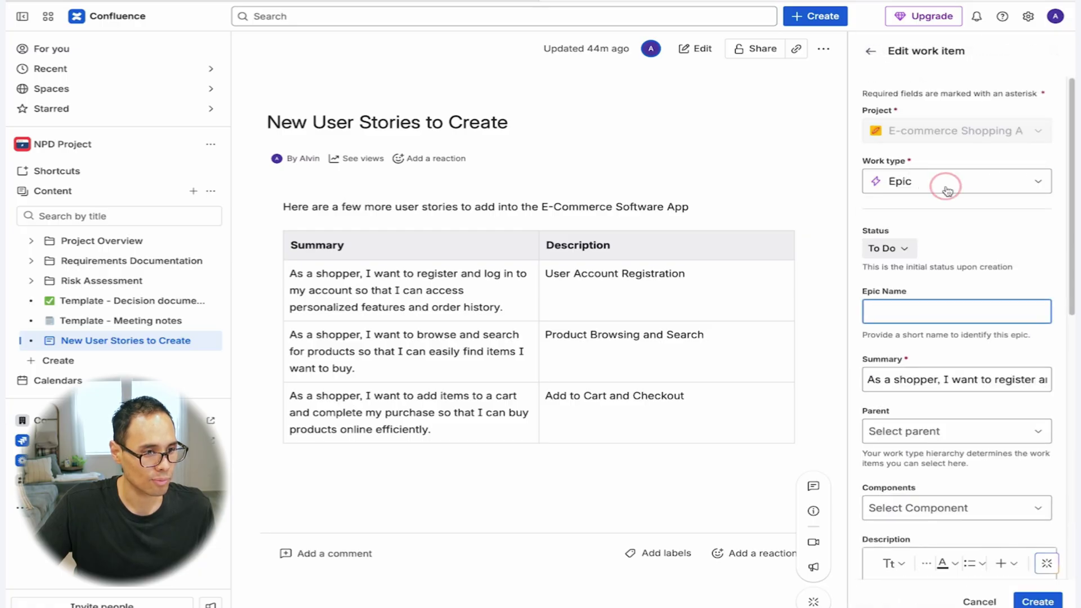
left_click(915, 236)
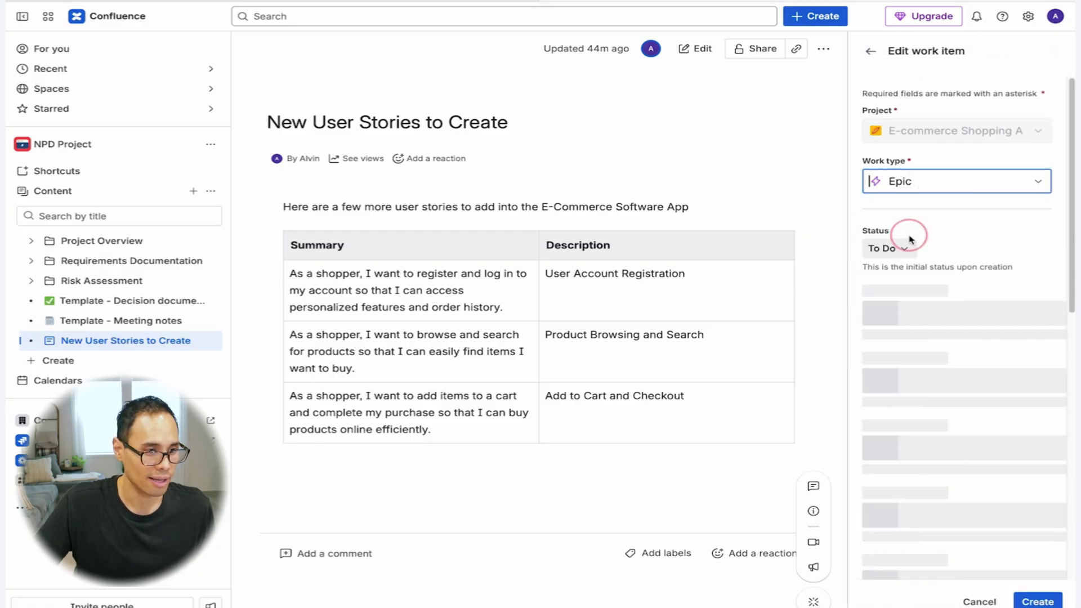
left_click(871, 51)
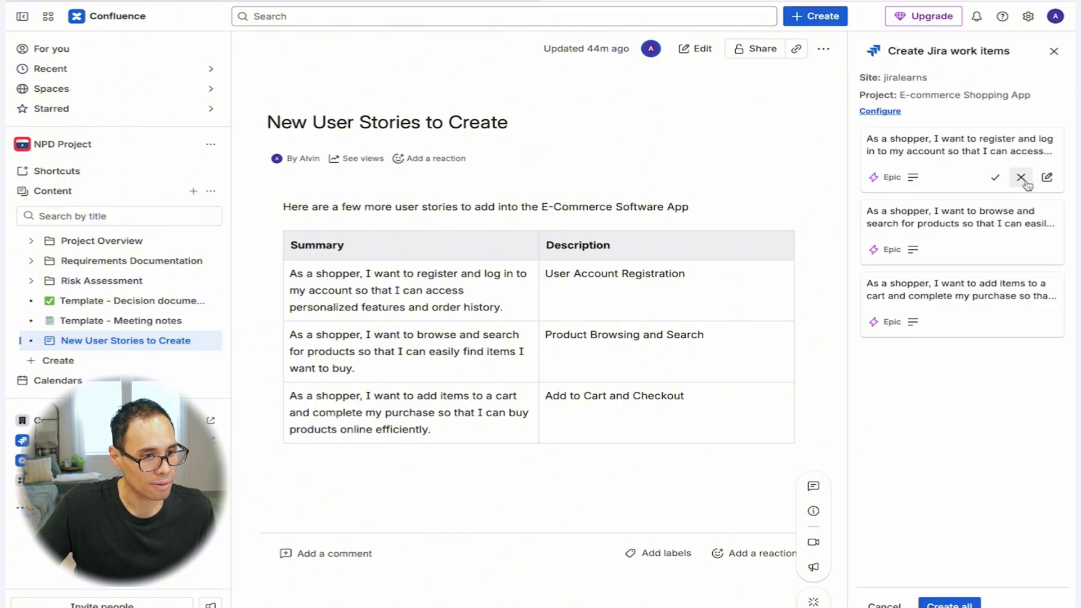
- Edit the suggested register-and-log-in work item, set its work type to Story, and create it in the E-commerce Shopping App project
left_click(1045, 181)
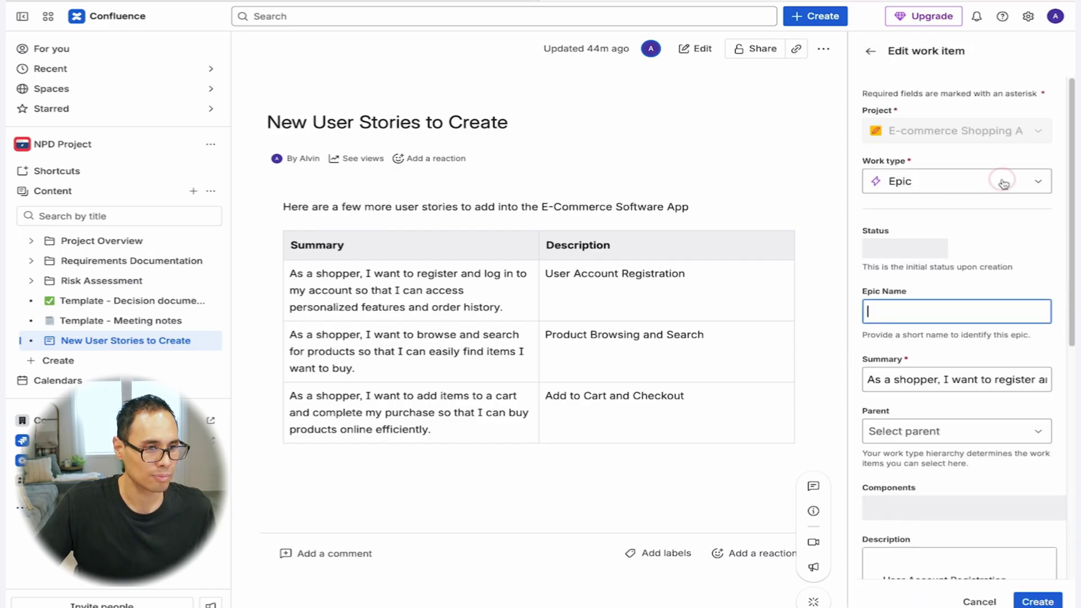
left_click(910, 186)
left_click(904, 237)
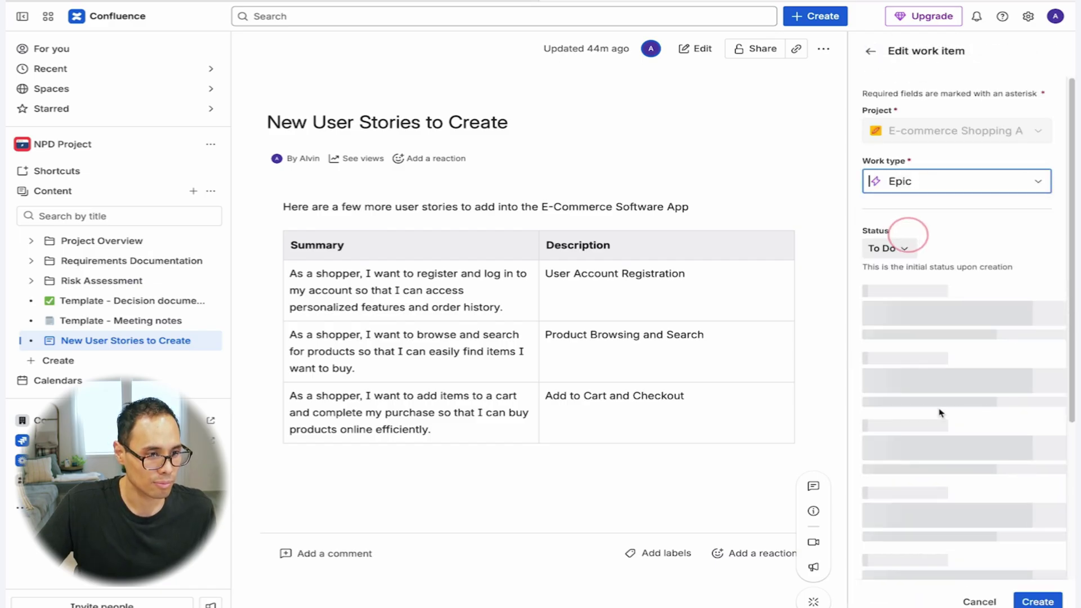
left_click(1041, 601)
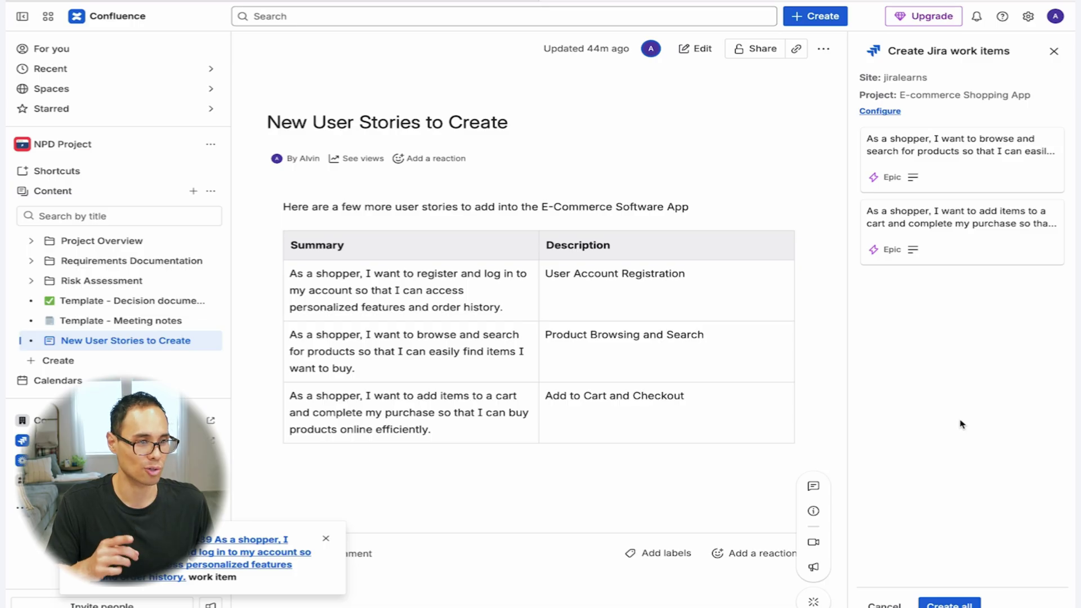
- Set the work type of the suggested browse-and-search work item to Story and create it
left_click(912, 179)
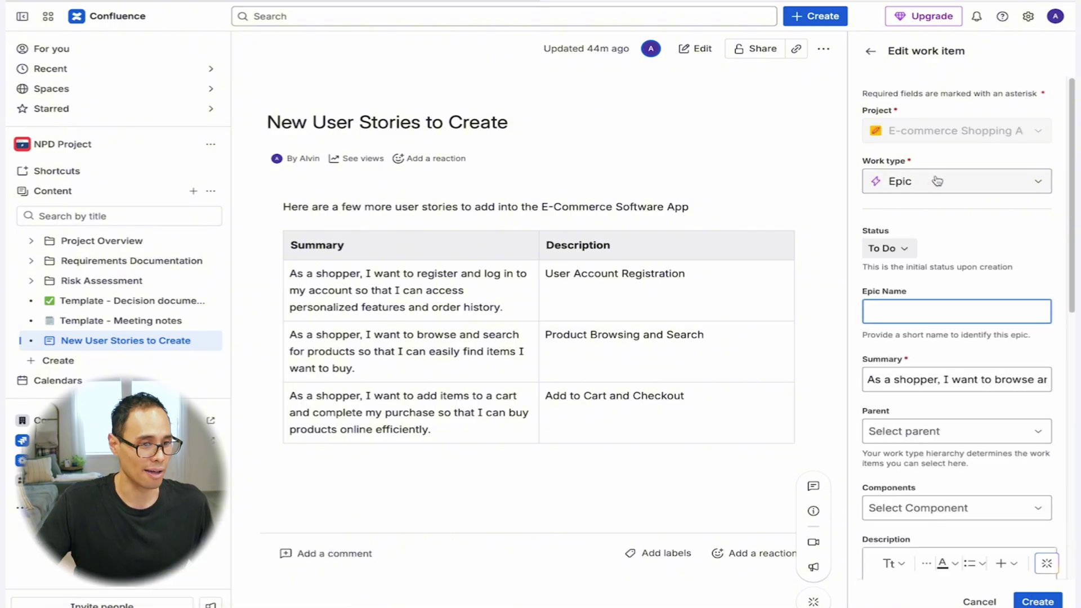
left_click(937, 181)
left_click(905, 237)
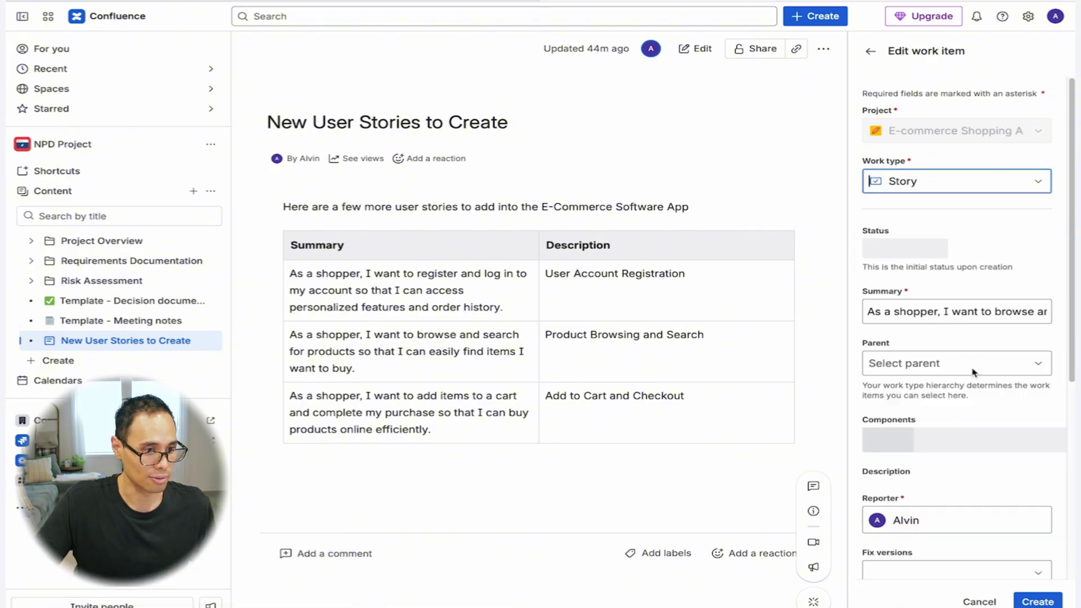
left_click(1038, 601)
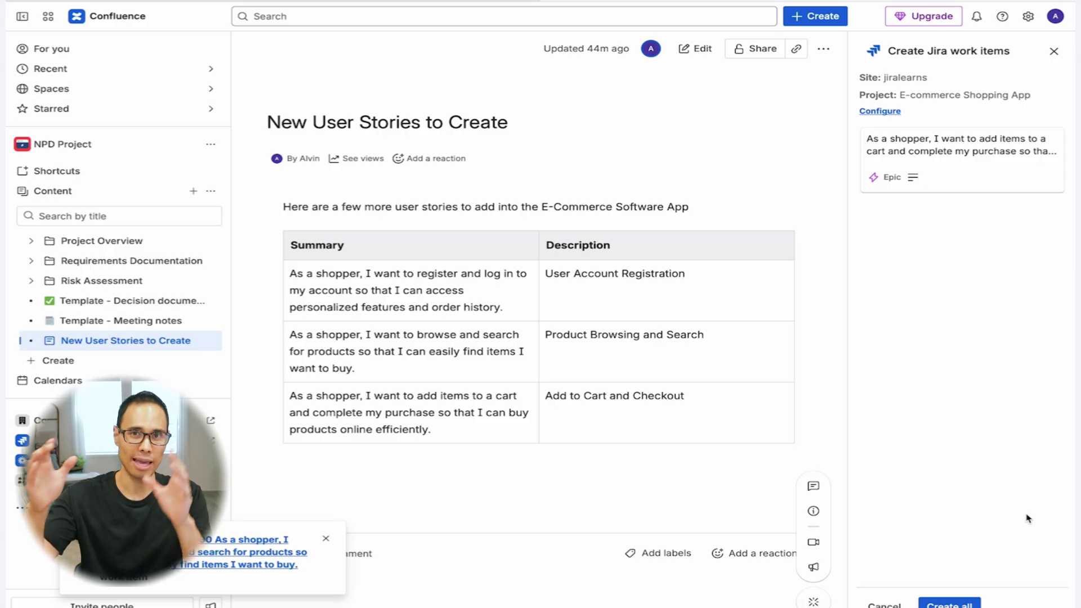
- Set the work type of the remaining add-items-to-cart work item to Story and create it
mouse_move(929, 189)
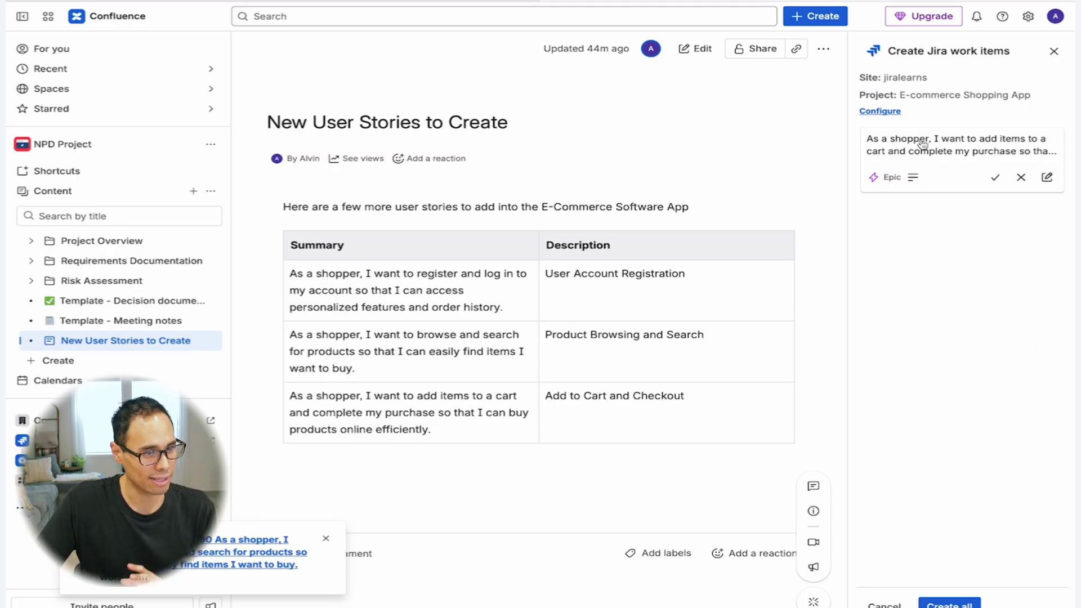
left_click(909, 180)
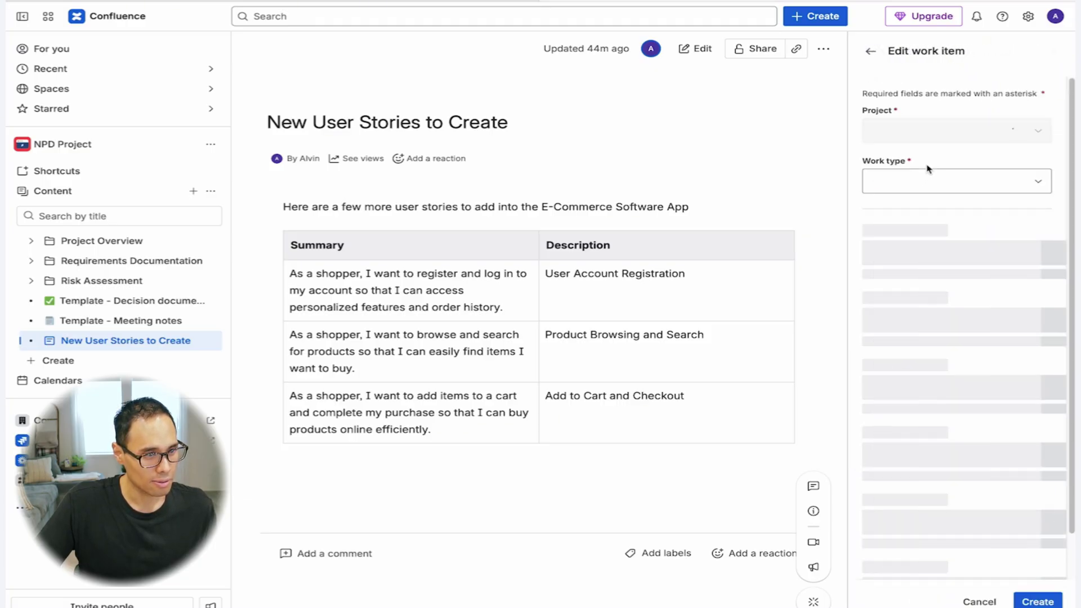
left_click(923, 181)
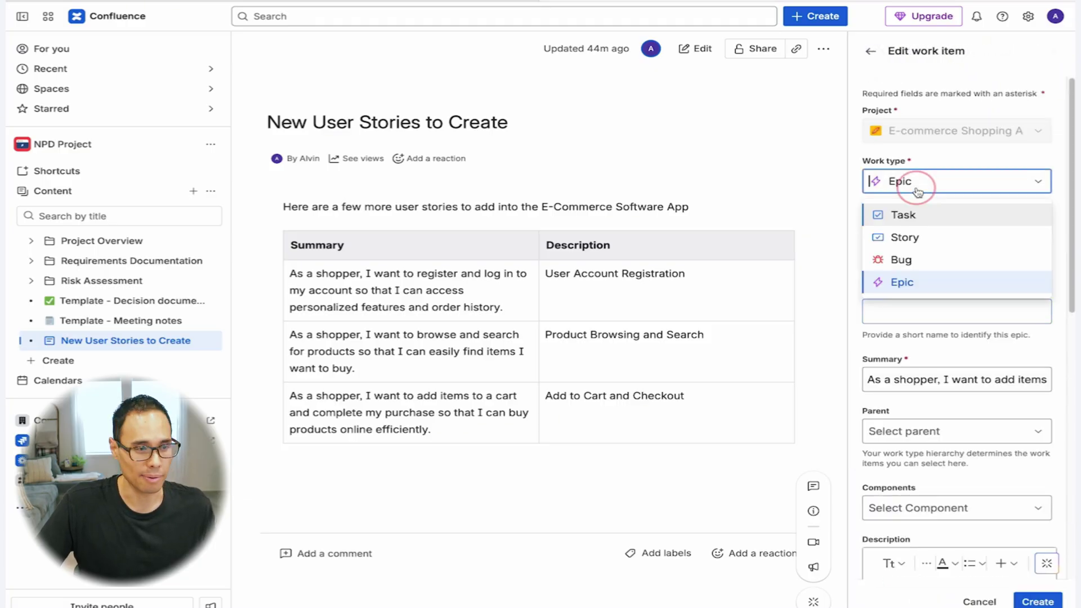
left_click(929, 242)
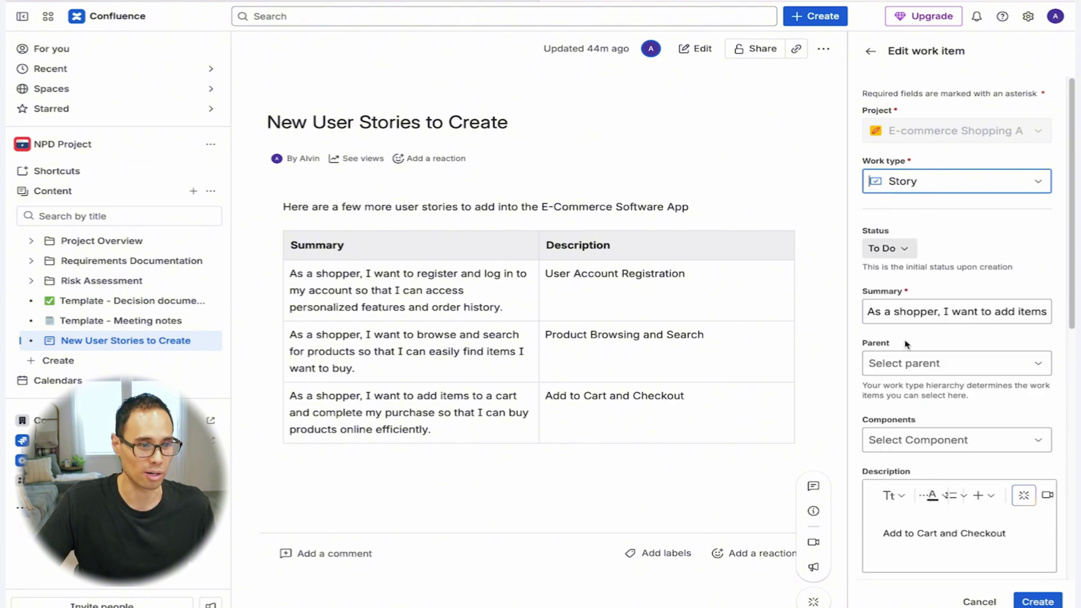
left_click(1039, 603)
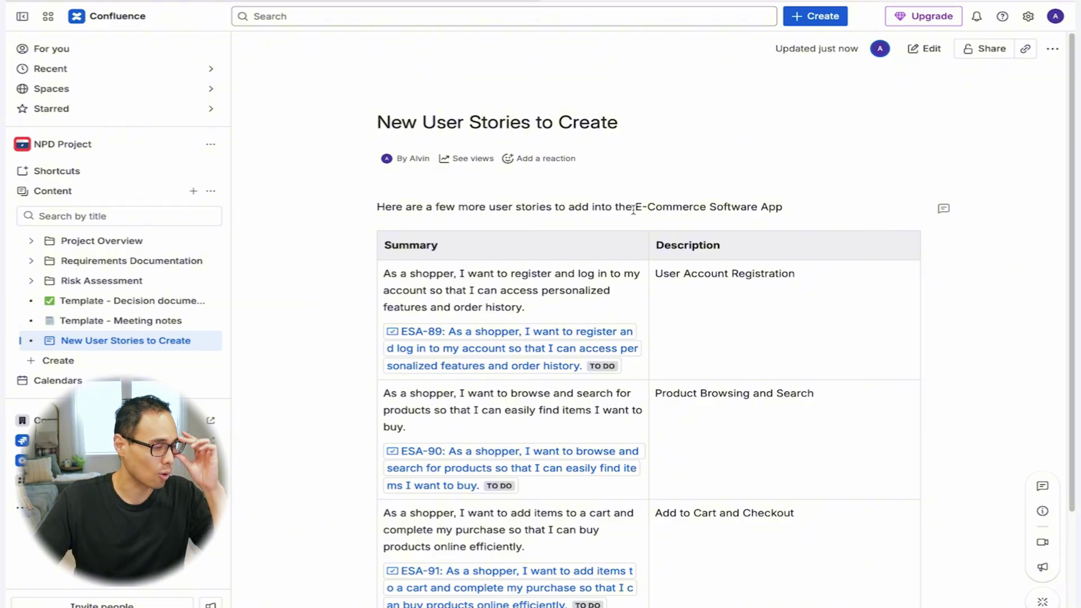
- Preview the Jira links in the table's Summary column, then open the register-and-log-in story in Jira
scroll(630, 214, "down", 2)
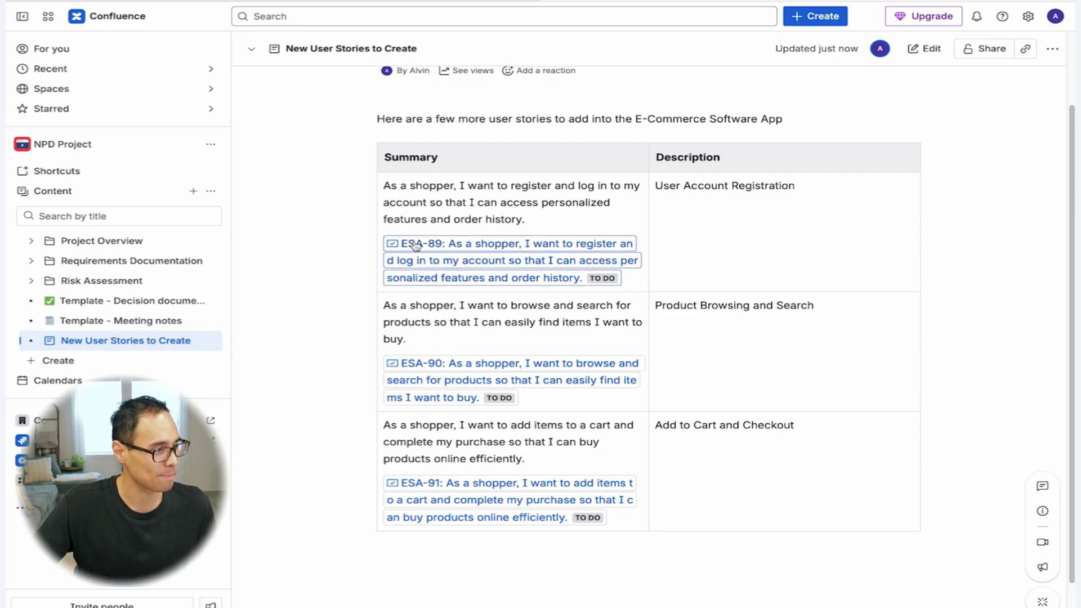
mouse_move(440, 251)
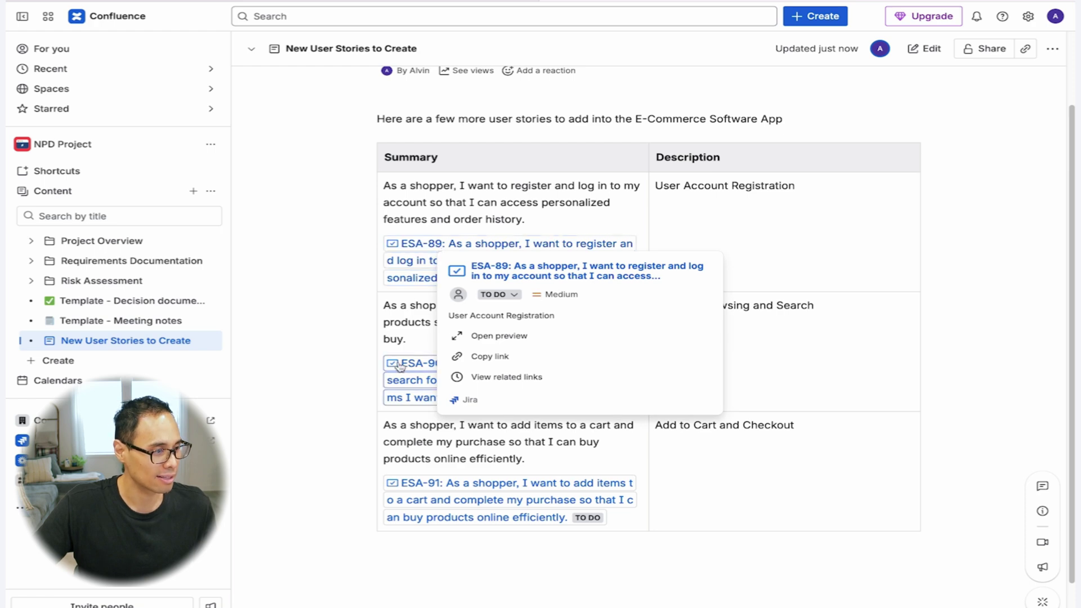
mouse_move(422, 370)
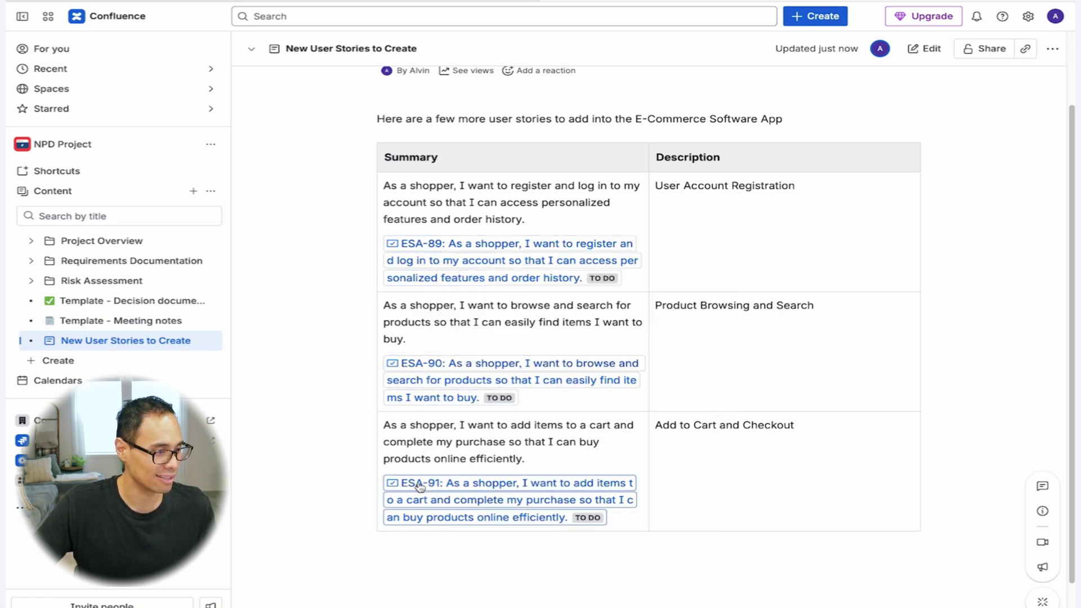
mouse_move(419, 488)
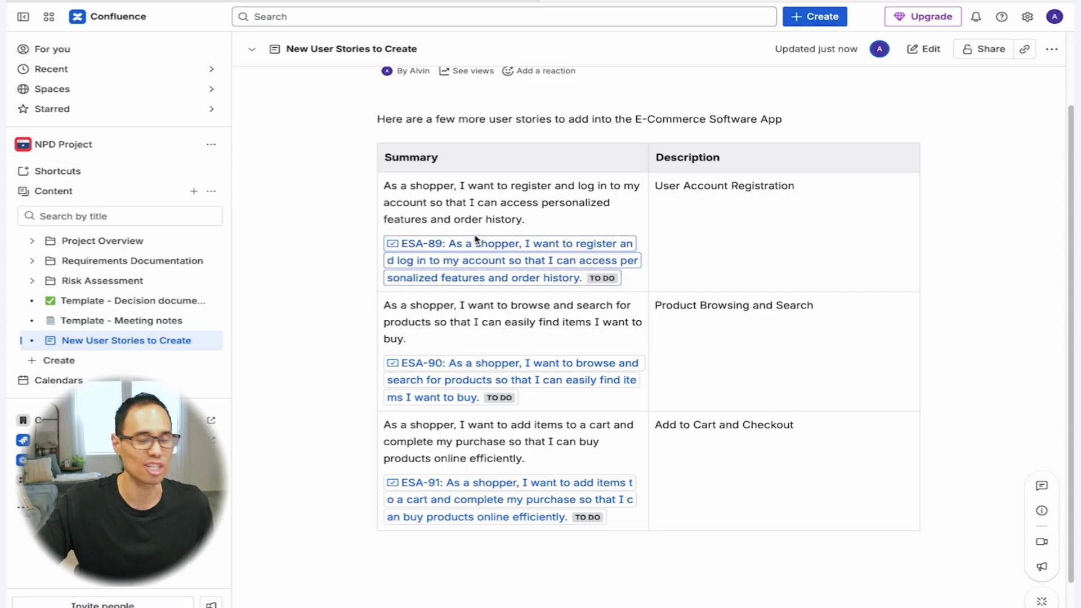
mouse_move(478, 246)
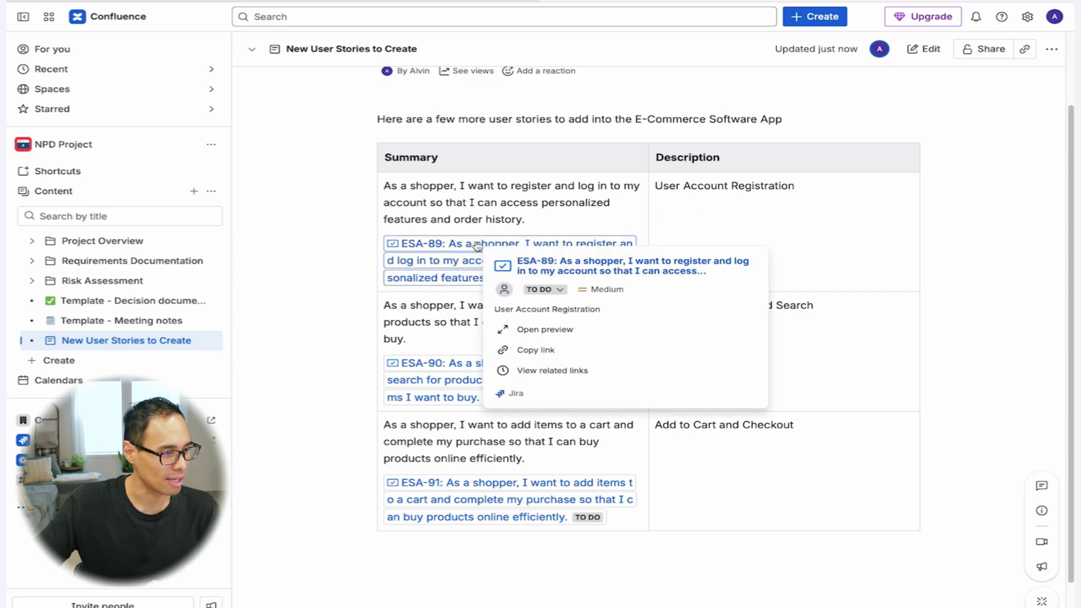
left_click(565, 269)
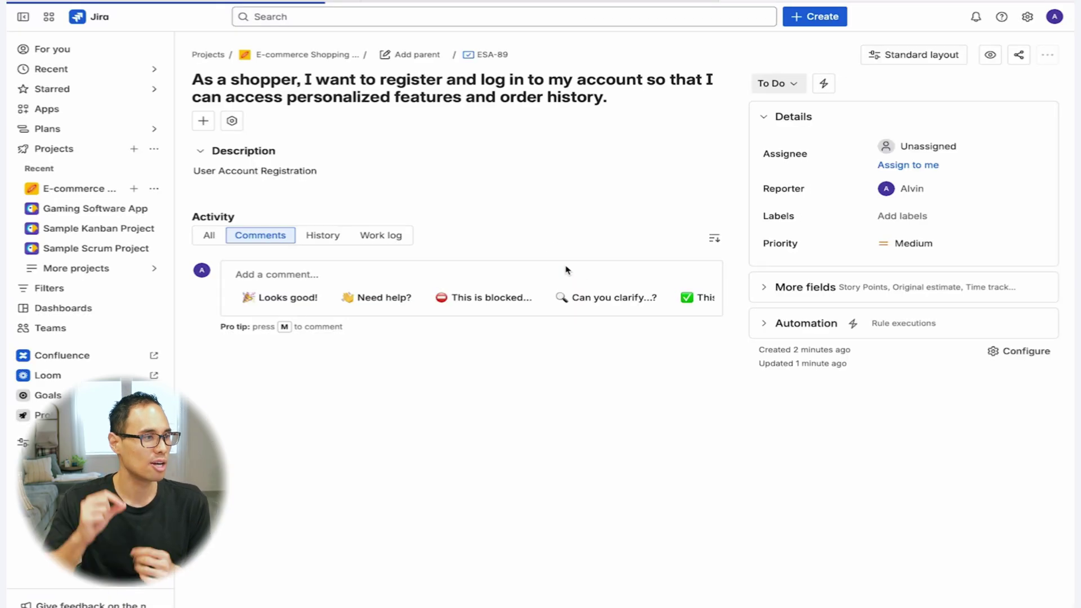